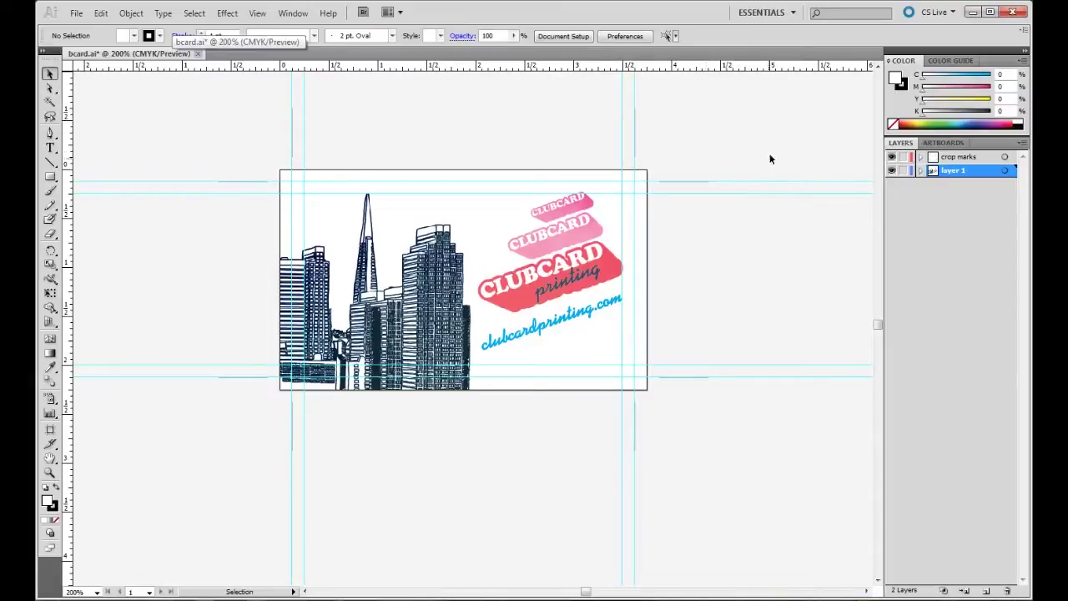
Toggle the guides off and back on to check the crop marks
{"action": "key", "text": "a"}
{"action": "key", "text": "ctrl+semicolon"}
{"action": "key", "text": "v"}
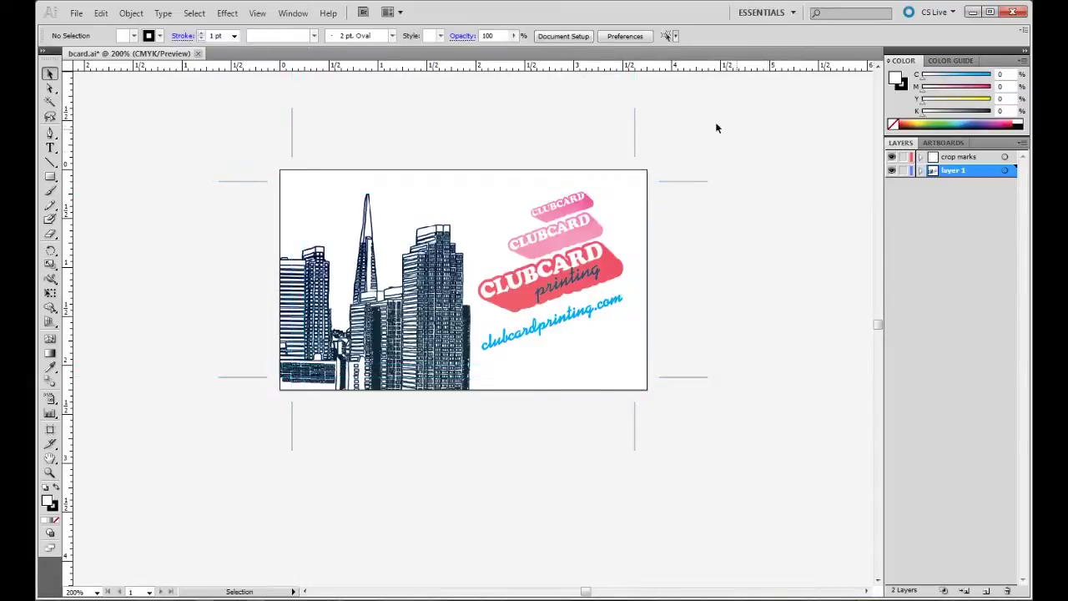
{"action": "key", "text": "ctrl+semicolon"}
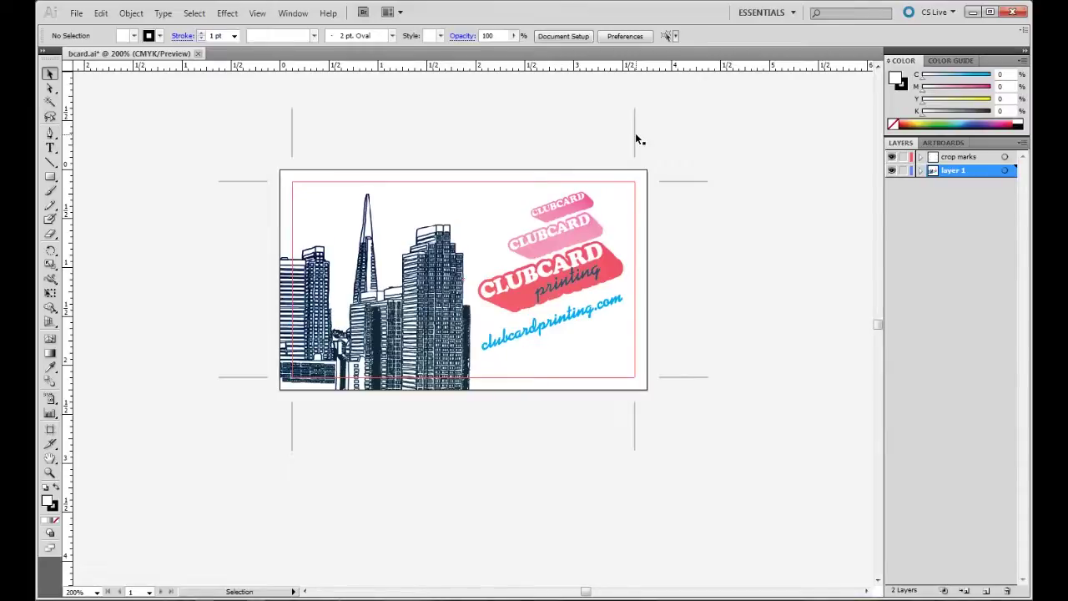
{"action": "key", "text": "ctrl+semicolon"}
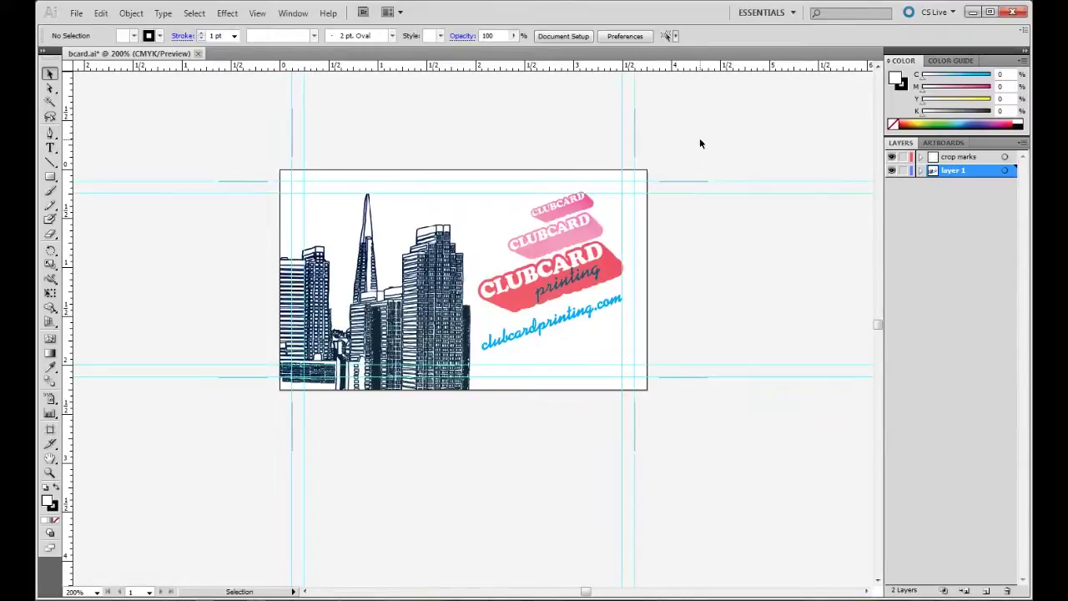
Target layer 1 and crop marks, then expand layer 1 to reveal its text group and skyline image
{"action": "left_click", "coordinate": [1006, 171]}
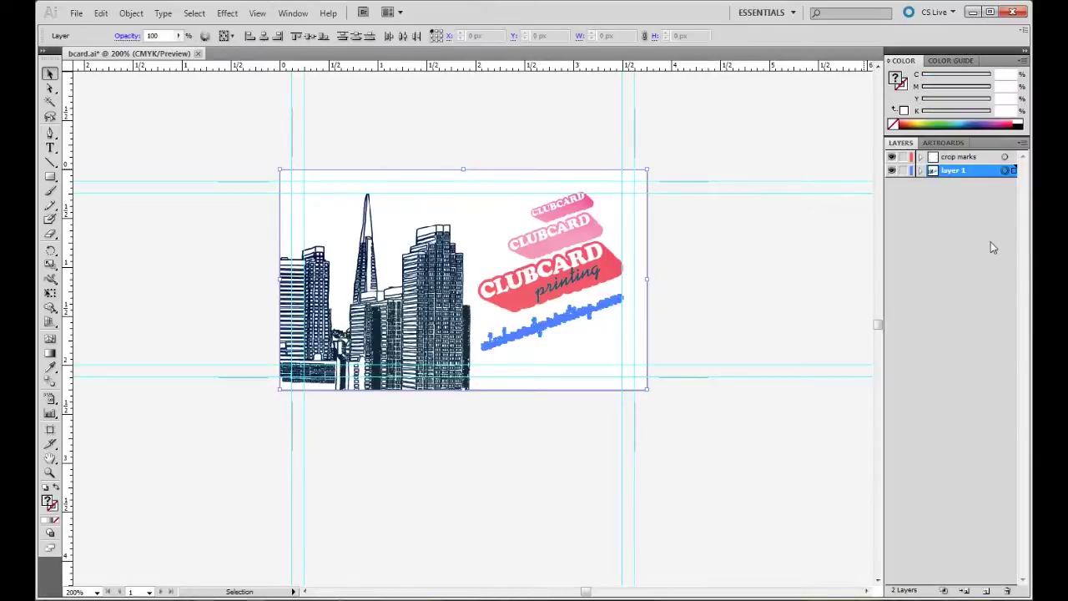
{"action": "left_click", "coordinate": [1005, 157]}
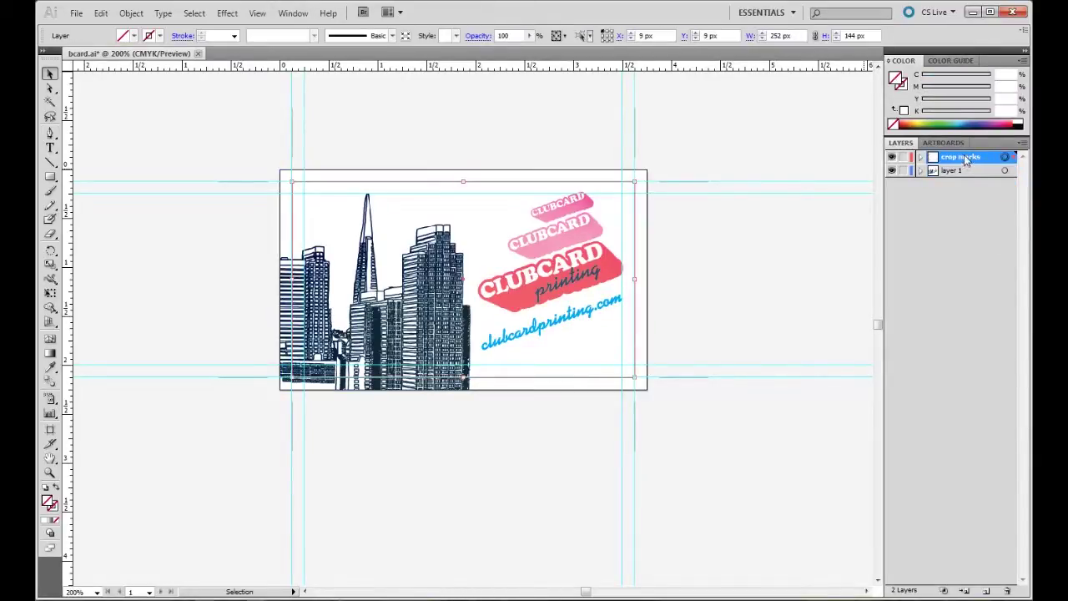
{"action": "left_click", "coordinate": [803, 129]}
{"action": "left_click", "coordinate": [921, 171]}
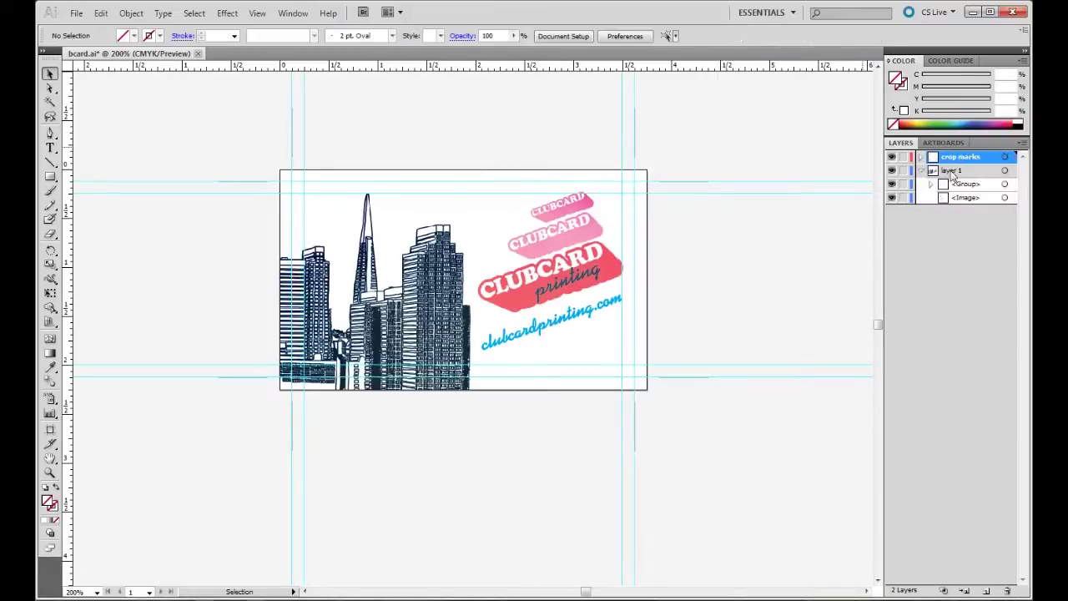
{"action": "left_click", "coordinate": [1005, 183]}
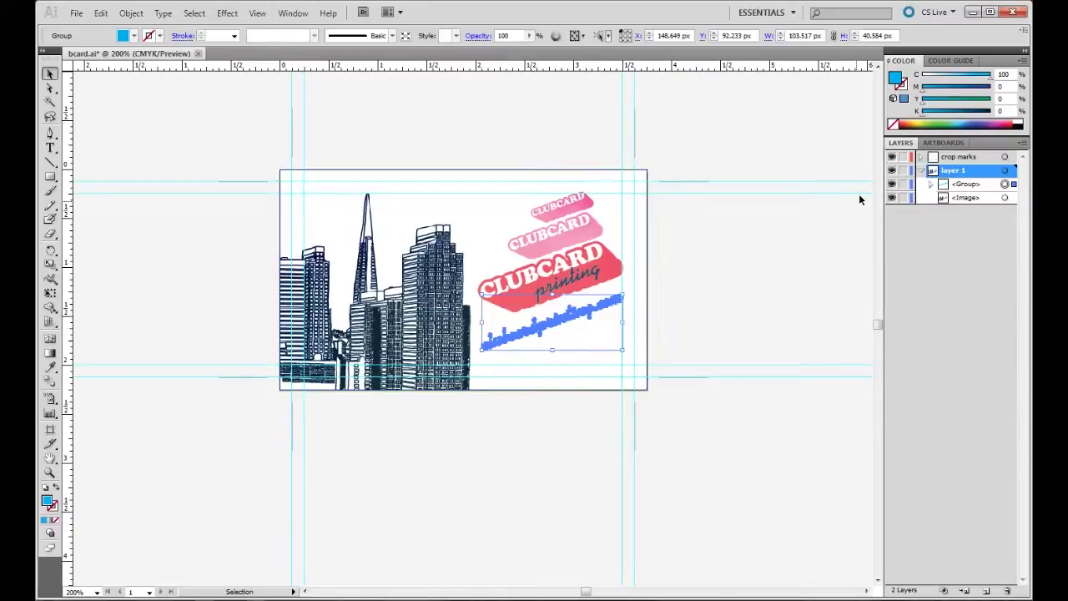
{"action": "left_click", "coordinate": [1005, 197]}
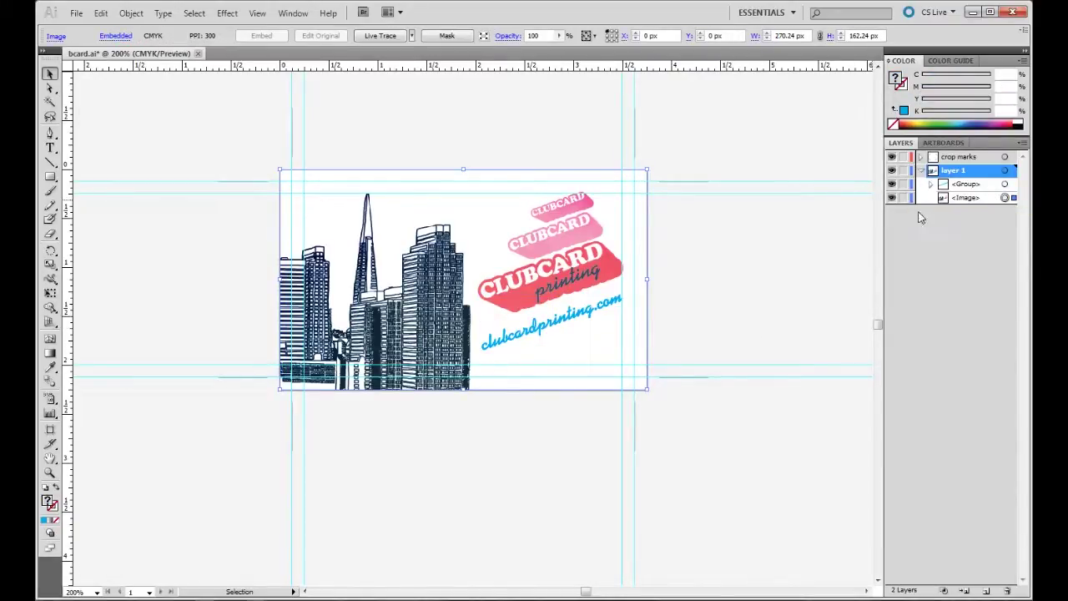
Rename layer 1 to CMYK and collapse its contents
{"action": "left_click", "coordinate": [738, 258]}
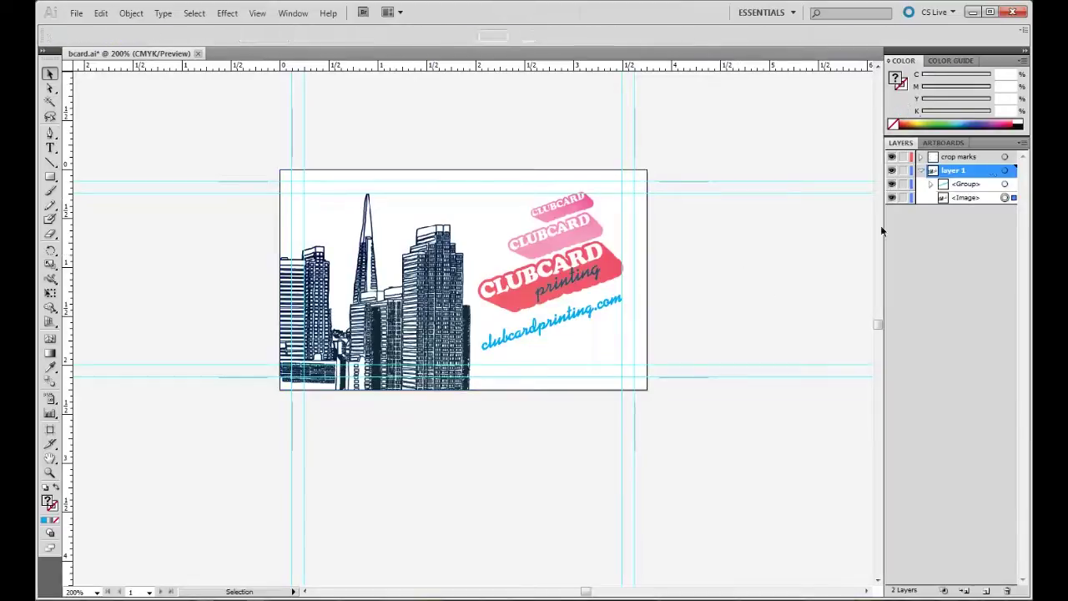
{"action": "double_click", "coordinate": [960, 172]}
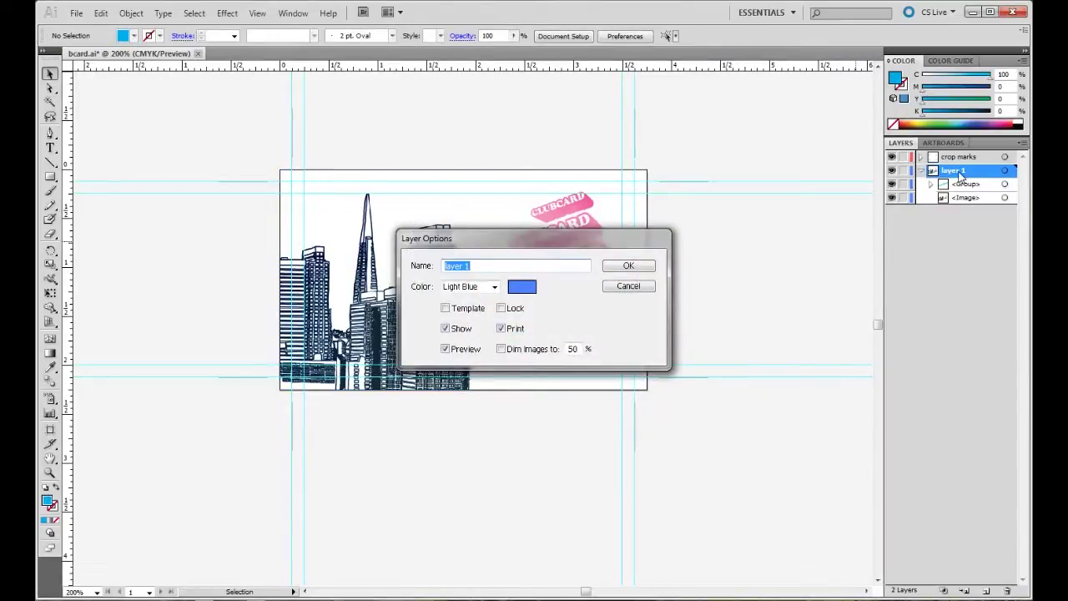
{"action": "type", "text": "CMYK"}
{"action": "key", "text": "Return"}
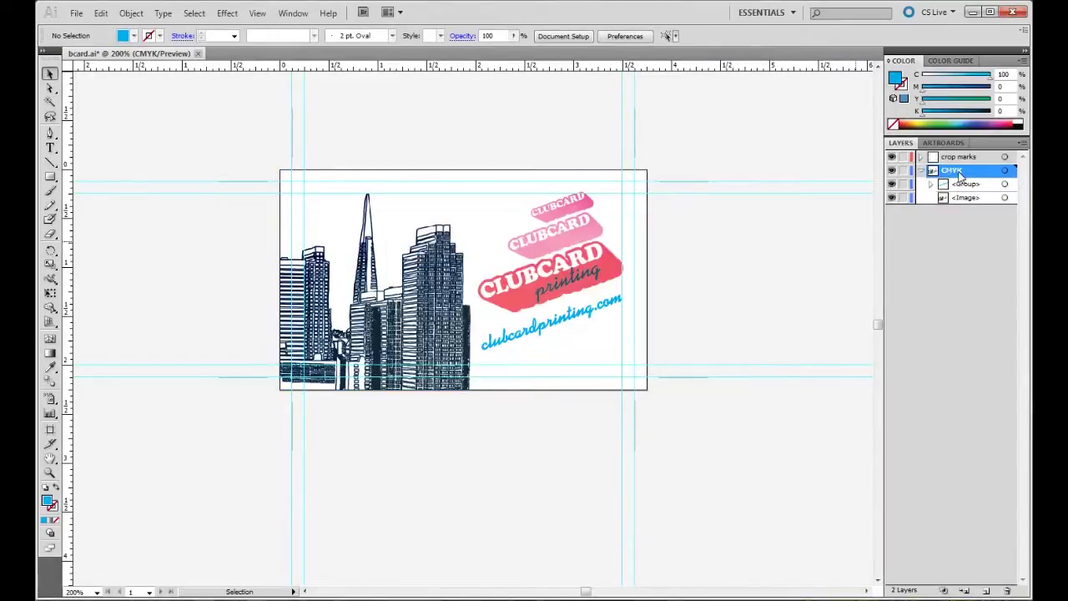
{"action": "left_click", "coordinate": [919, 169]}
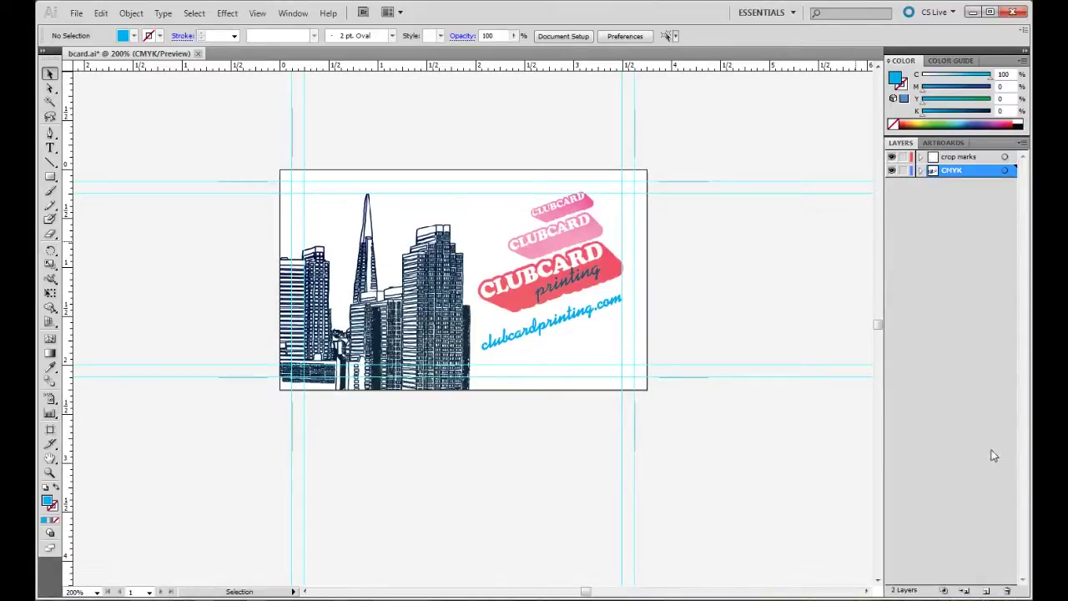
Add a new layer named SPOT UV and paste the pink artwork in front on it
{"action": "left_click", "coordinate": [988, 591]}
{"action": "double_click", "coordinate": [959, 172]}
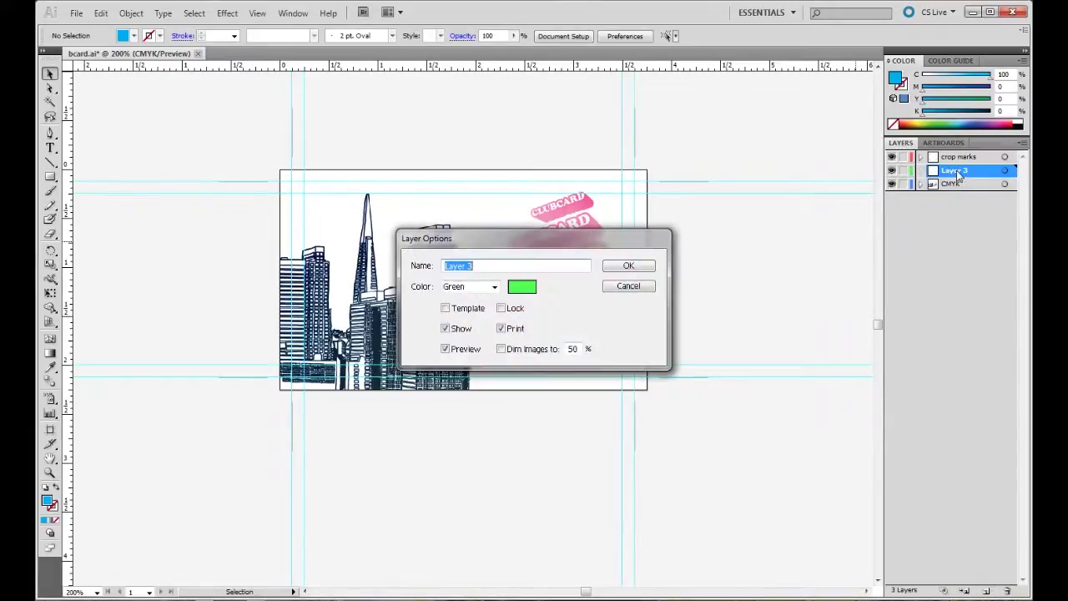
{"action": "type", "text": "SPOT UV"}
{"action": "key", "text": "Return"}
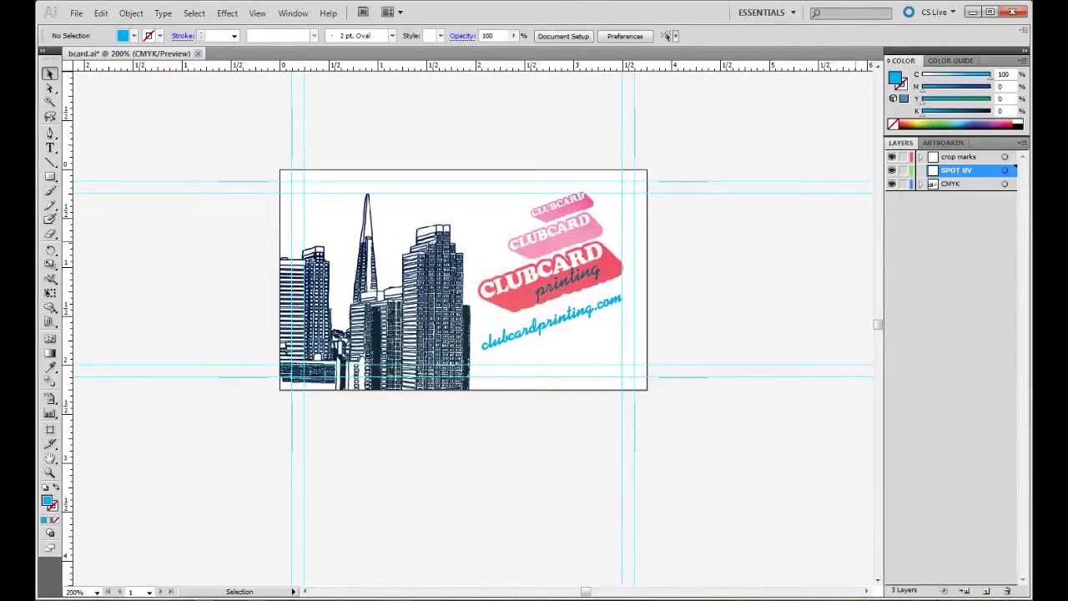
{"action": "key", "text": "ctrl+f"}
{"action": "key", "text": "ctrl+semicolon"}
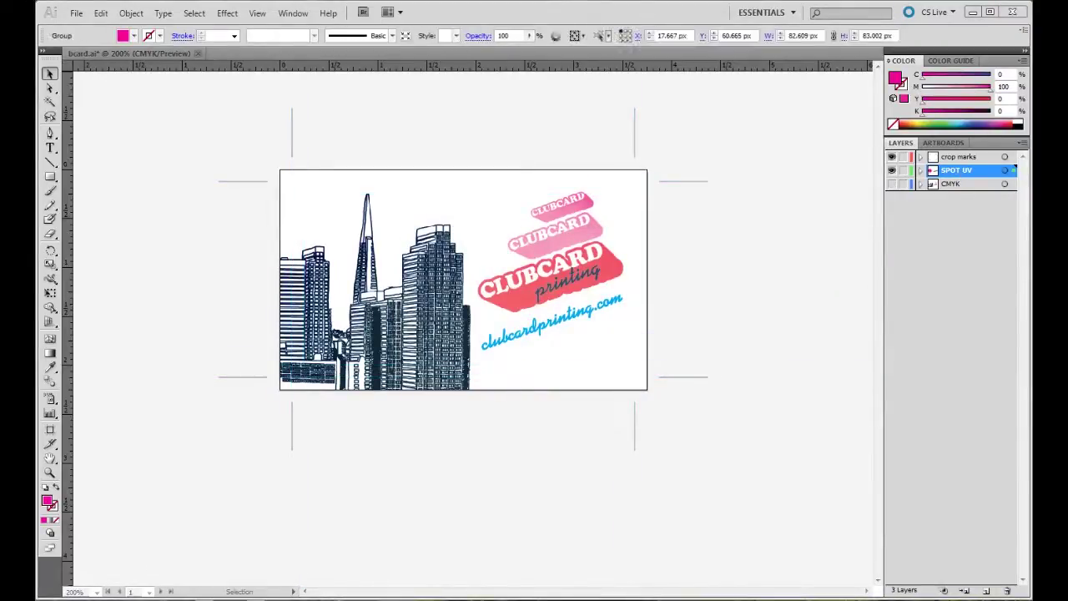
{"action": "key", "text": "ctrl+semicolon"}
{"action": "left_click", "coordinate": [418, 135]}
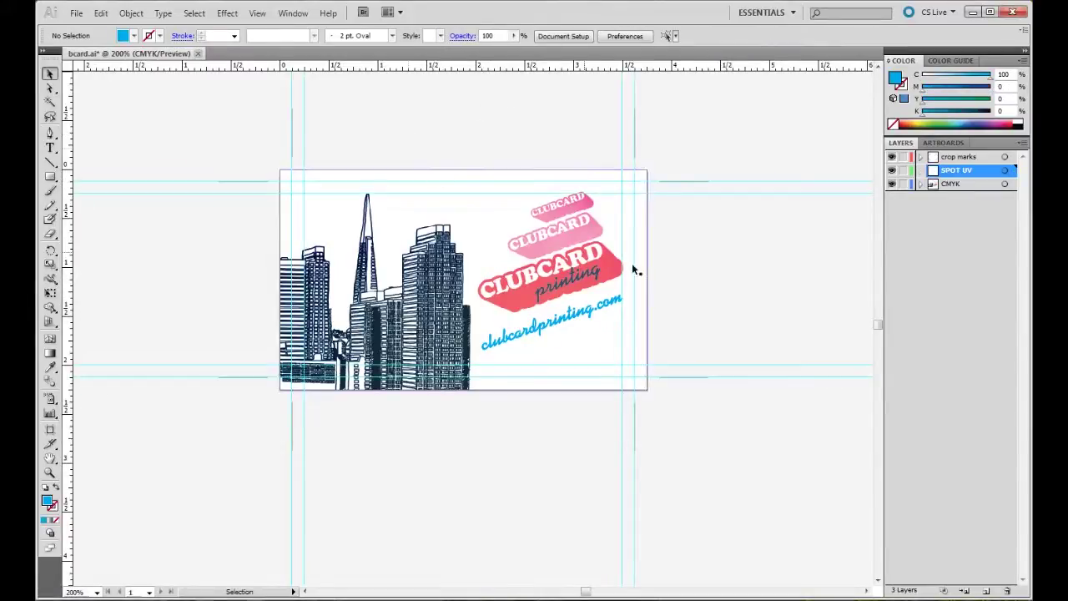
Paste the pink circle logo over the left buildings and enlarge it to about 98 px
{"action": "key", "text": "ctrl+v"}
{"action": "left_click_drag", "start_coordinate": [482, 320], "coordinate": [371, 298]}
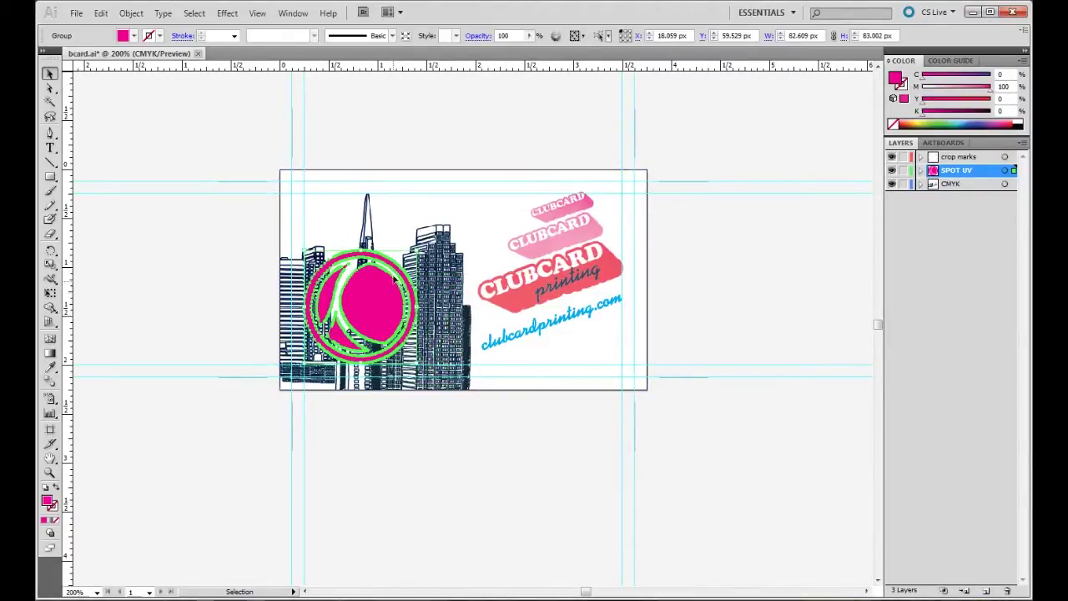
{"action": "left_click_drag", "start_coordinate": [418, 251], "coordinate": [441, 227]}
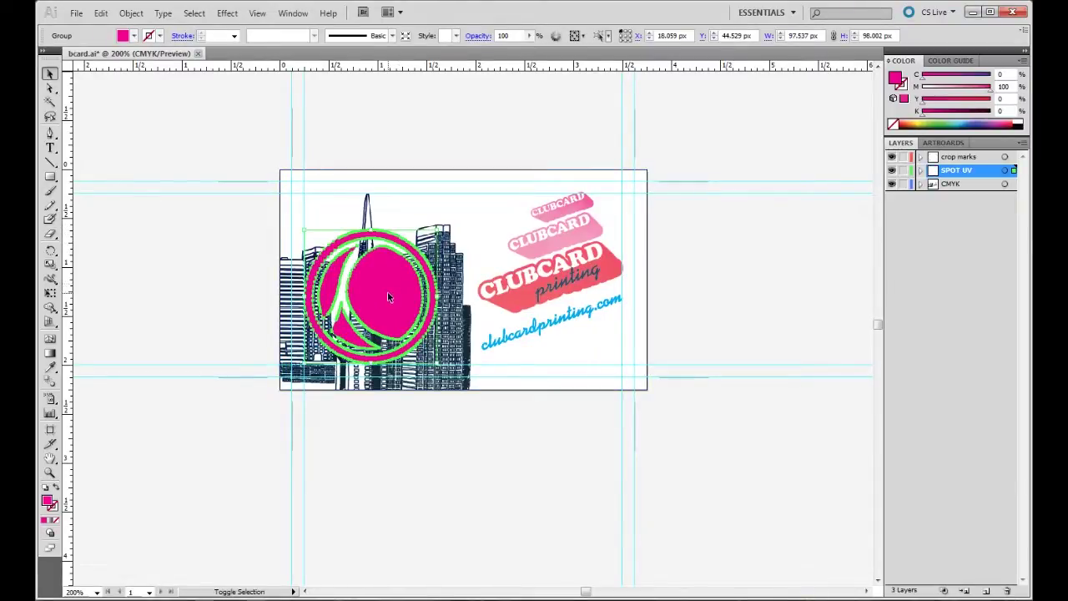
{"action": "left_click", "coordinate": [758, 270]}
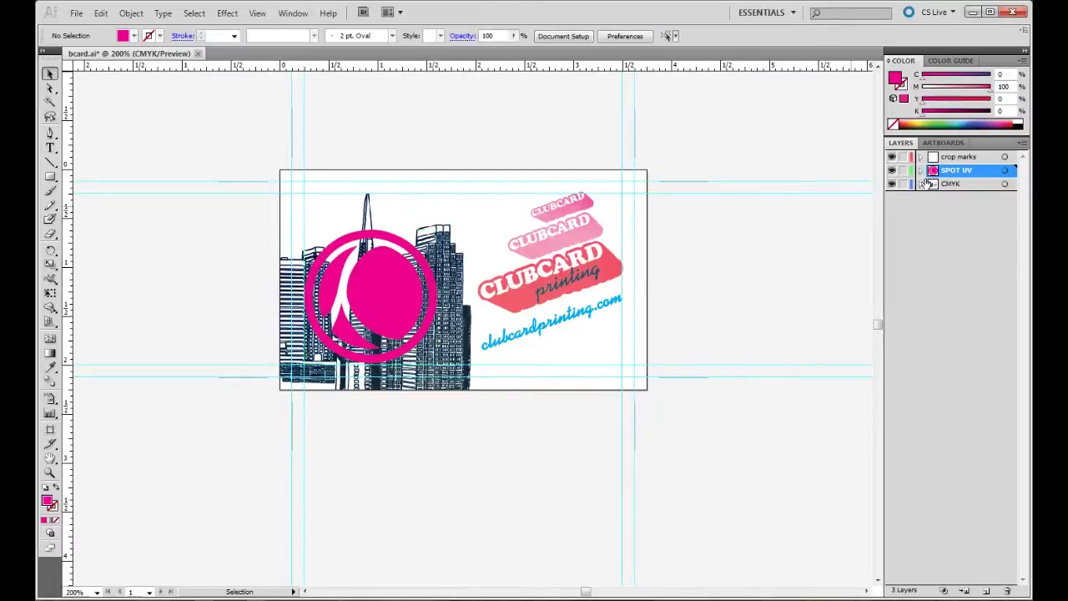
Duplicate the clubcardprinting.com group and move the copy onto the SPOT UV layer
{"action": "left_click", "coordinate": [390, 287]}
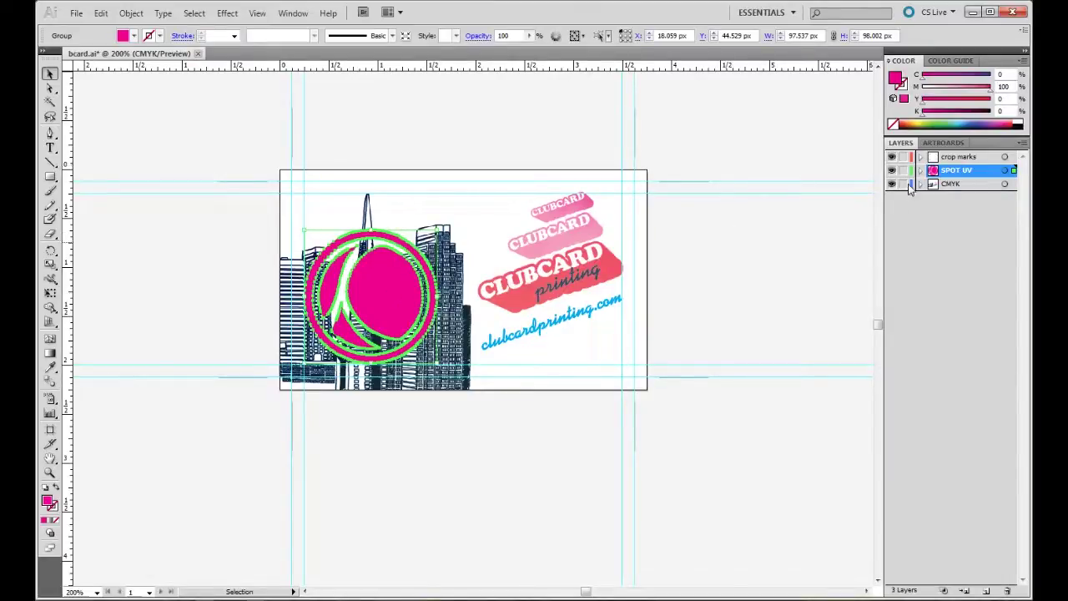
{"action": "left_click", "coordinate": [607, 309]}
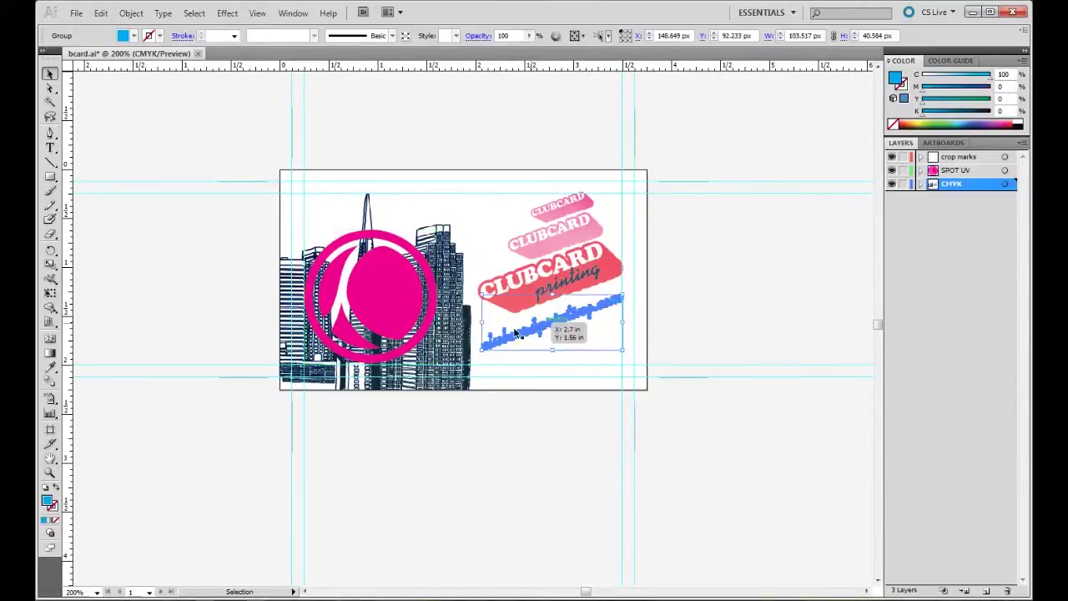
{"action": "left_click", "coordinate": [676, 311]}
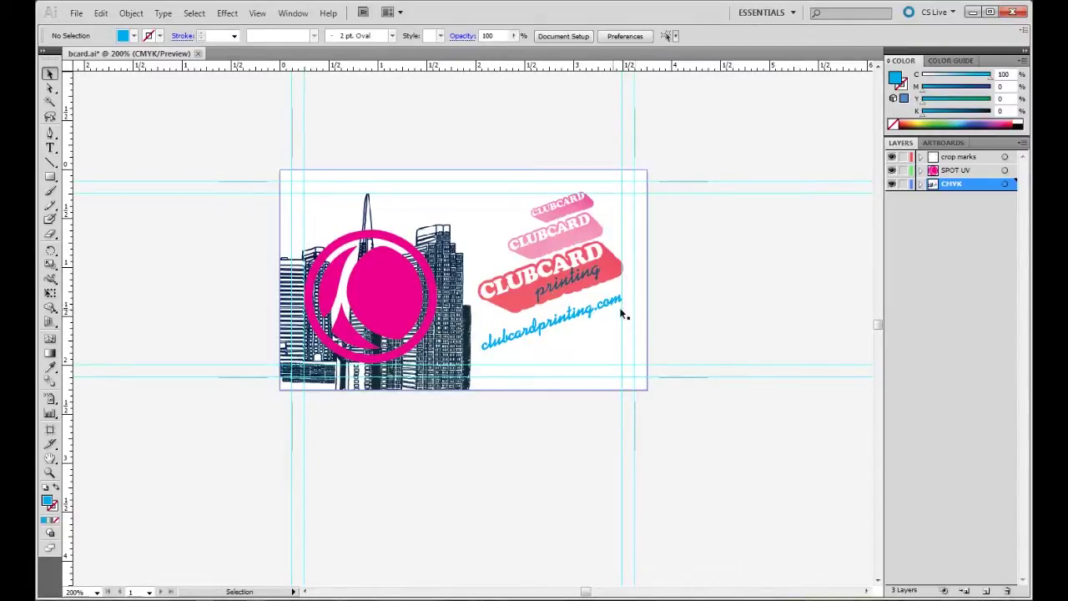
{"action": "left_click", "coordinate": [920, 185]}
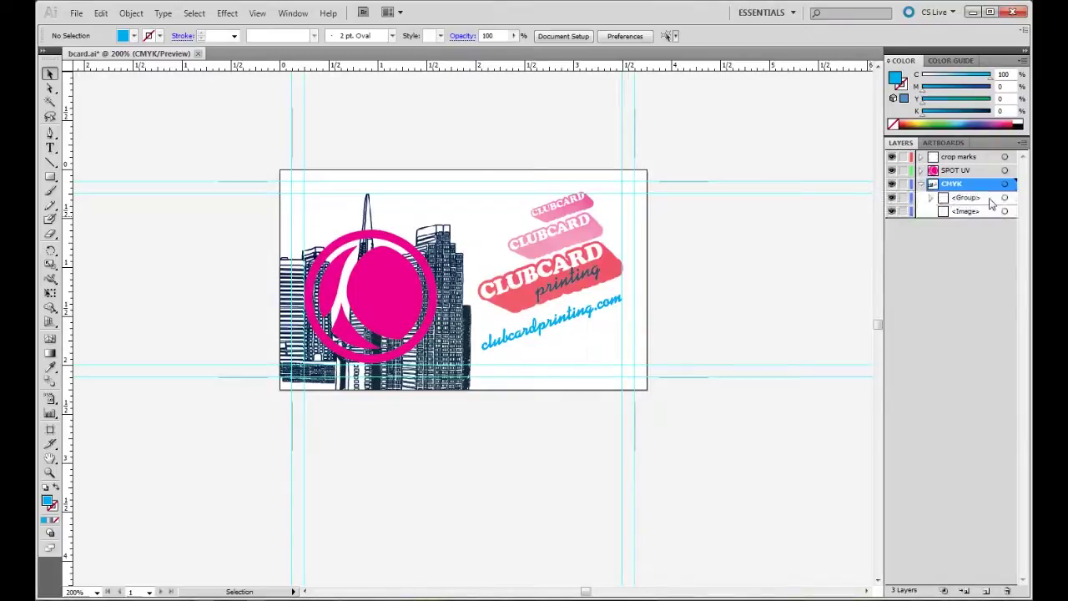
{"action": "left_click", "coordinate": [1013, 197]}
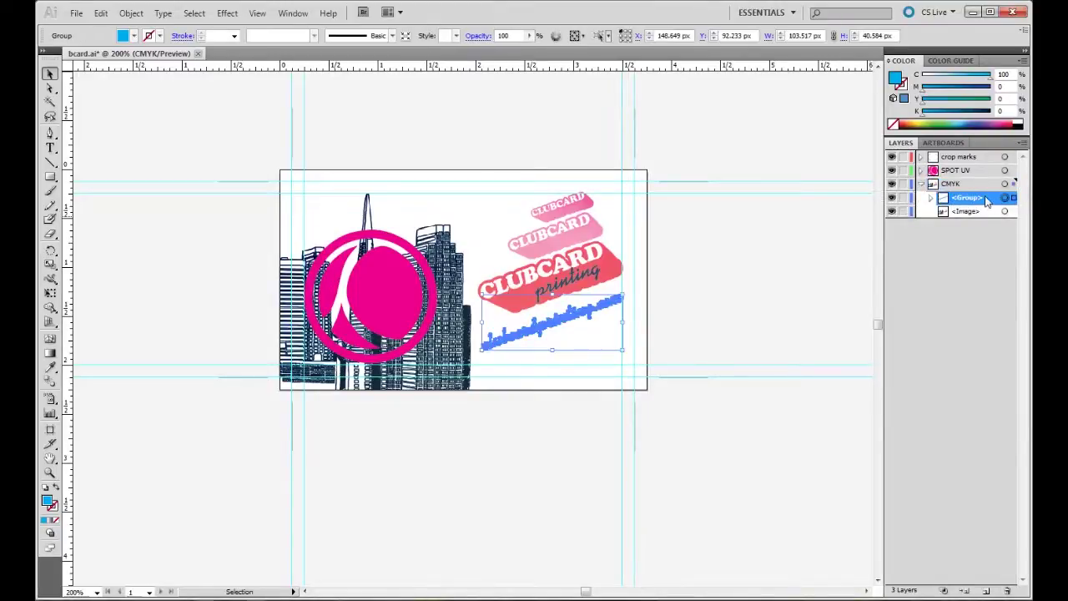
{"action": "left_click", "coordinate": [984, 589]}
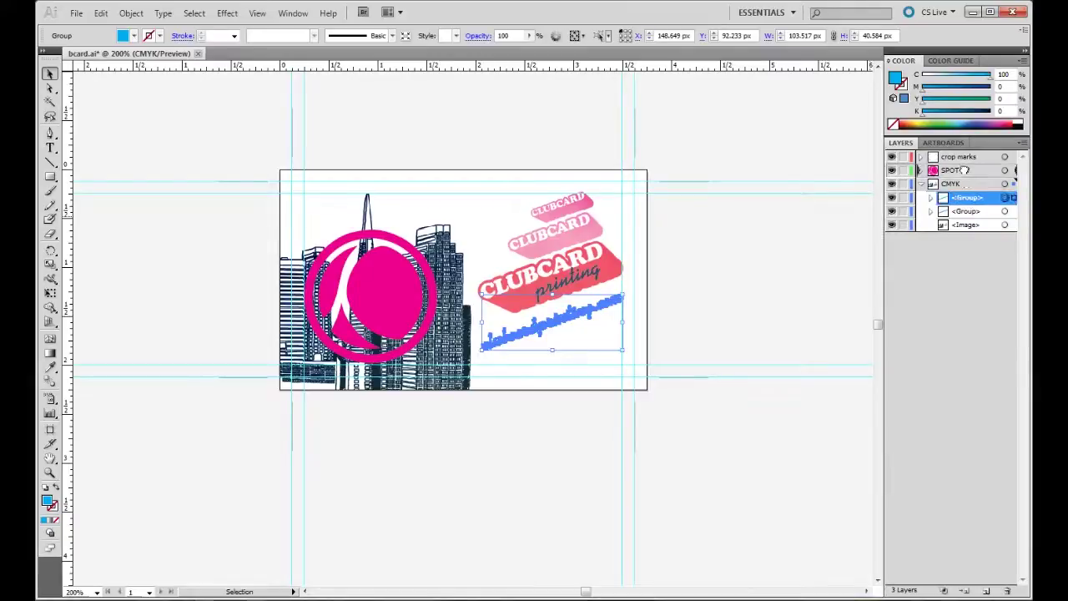
{"action": "left_click_drag", "start_coordinate": [964, 170], "coordinate": [935, 170]}
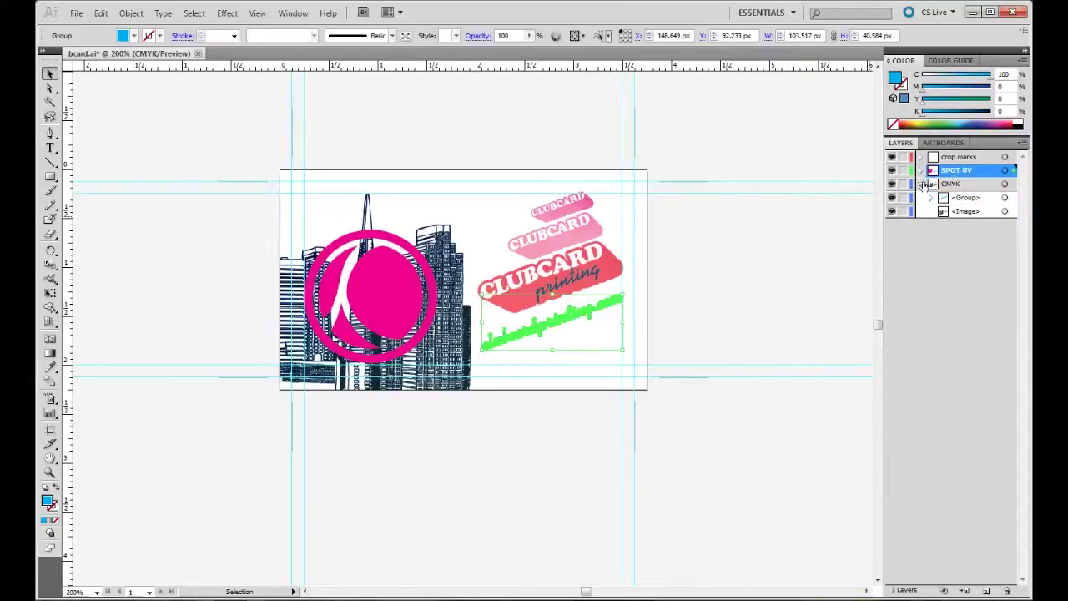
Collapse the CMYK layer and hide its artwork
{"action": "left_click", "coordinate": [1007, 197]}
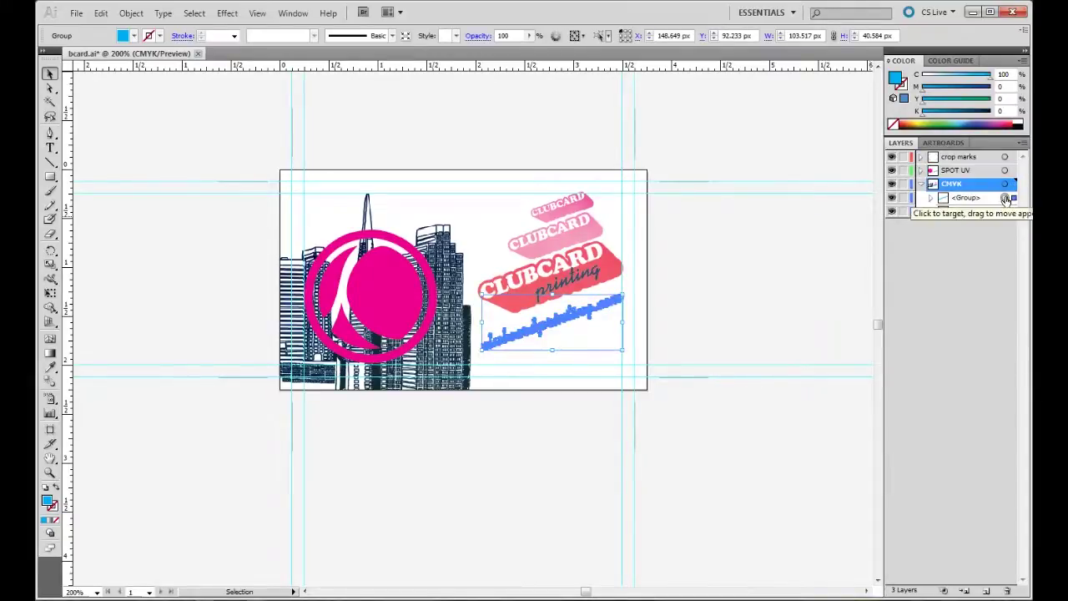
{"action": "left_click", "coordinate": [922, 184]}
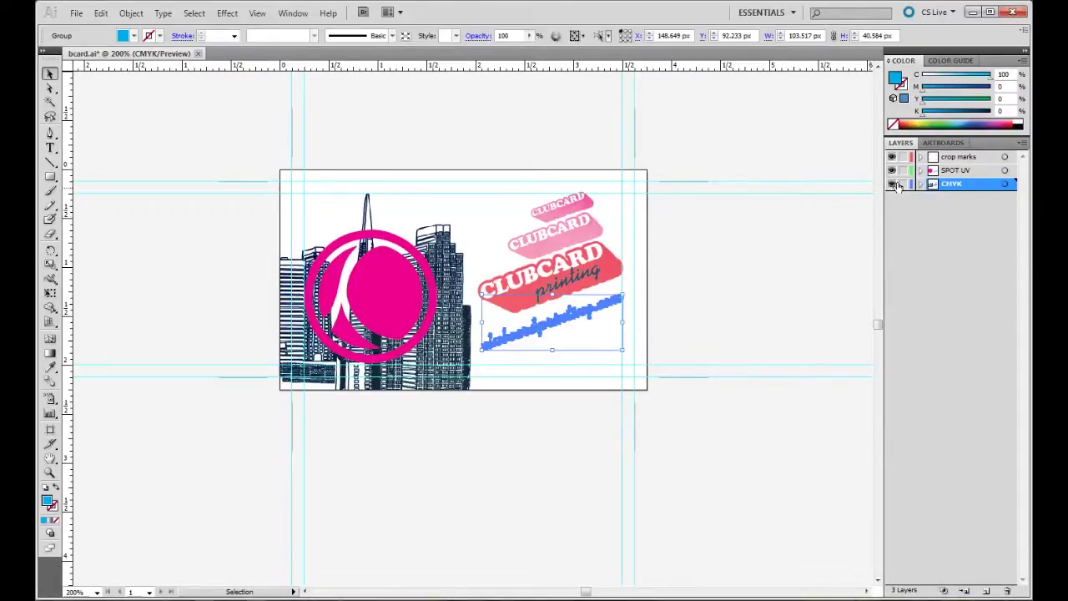
{"action": "left_click", "coordinate": [892, 183]}
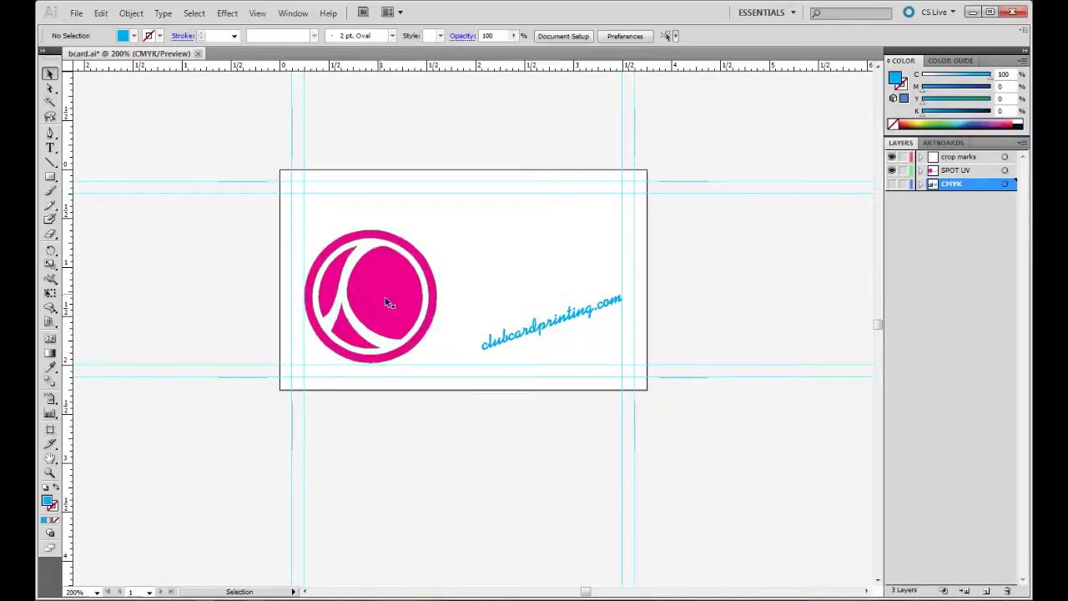
Fill all SPOT UV artwork with C0 M0 Y0 K100 solid black
{"action": "left_click", "coordinate": [1005, 171]}
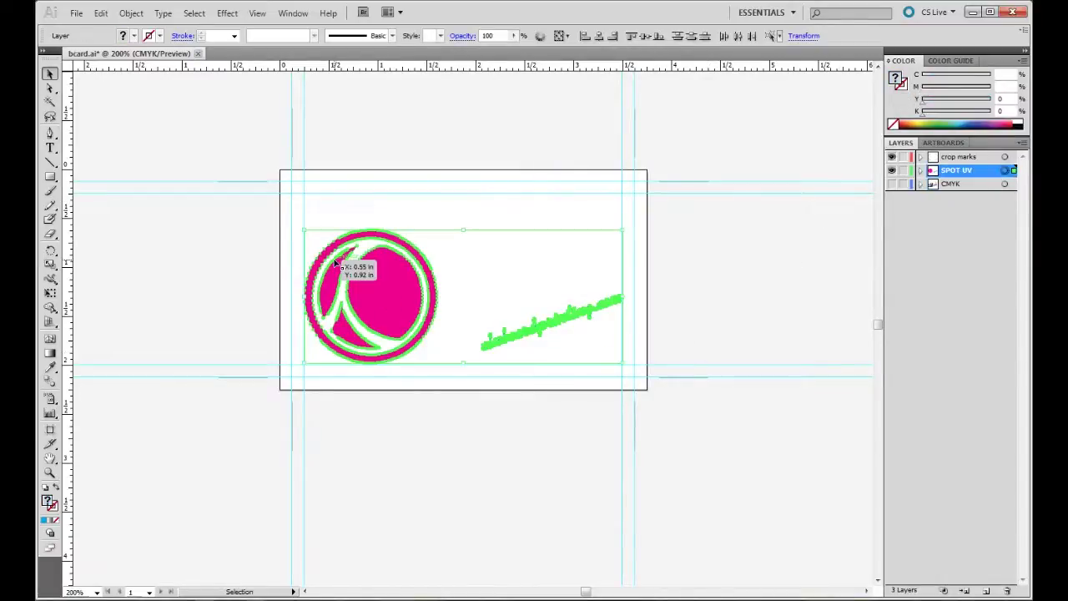
{"action": "left_click", "coordinate": [1007, 75]}
{"action": "type", "text": "0"}
{"action": "key", "text": "Tab"}
{"action": "type", "text": "0"}
{"action": "key", "text": "Tab"}
{"action": "key", "text": "Tab"}
{"action": "type", "text": "100"}
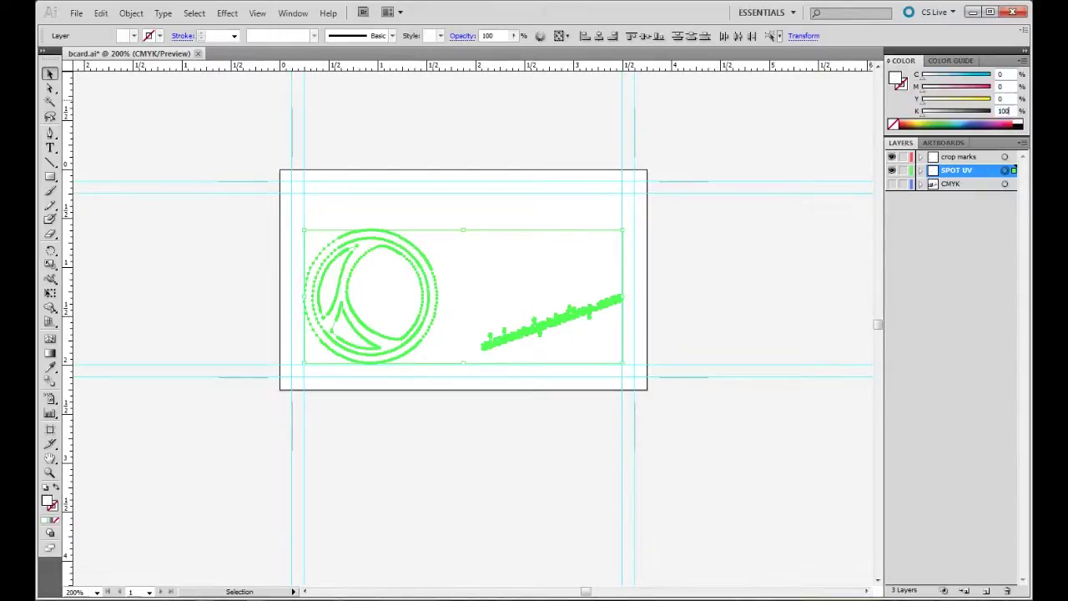
{"action": "key", "text": "Return"}
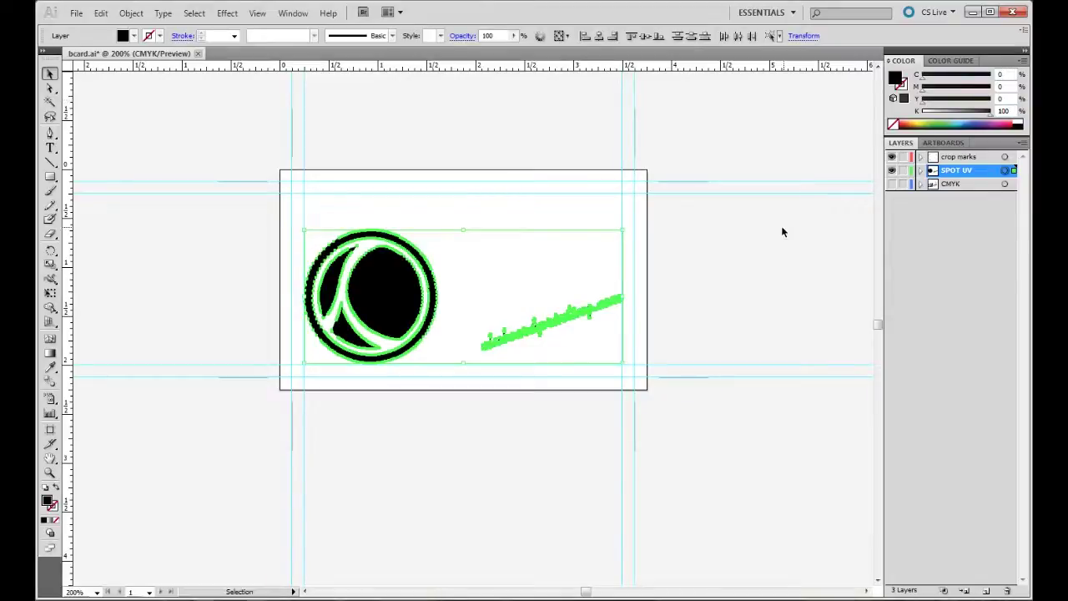
Check the black logo and web address, then hide SPOT UV and show CMYK
{"action": "left_click", "coordinate": [782, 232]}
{"action": "left_click", "coordinate": [392, 292]}
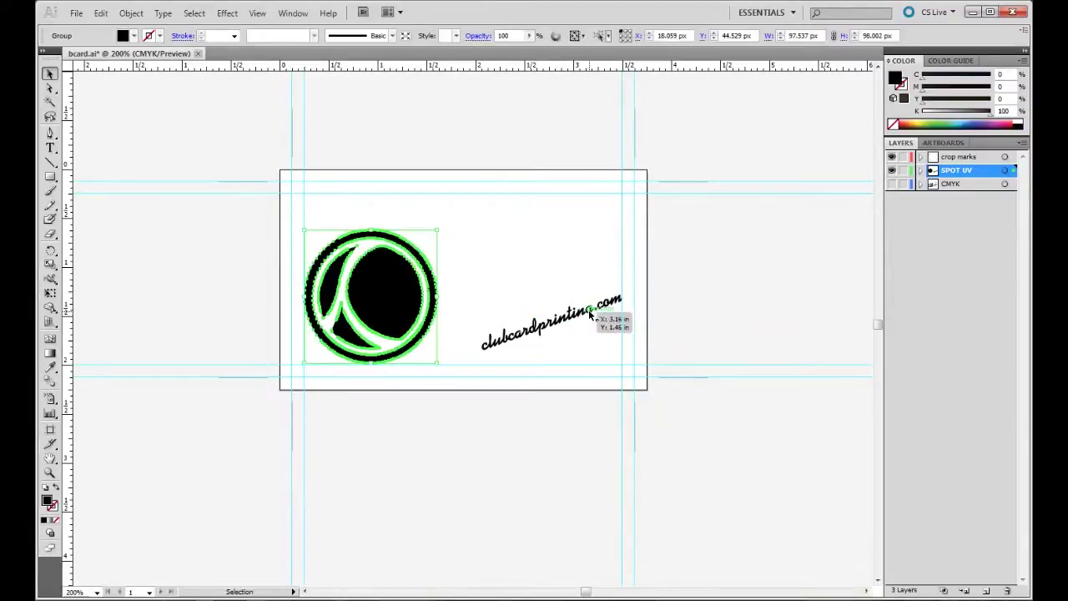
{"action": "left_click", "coordinate": [591, 314]}
{"action": "left_click", "coordinate": [807, 247]}
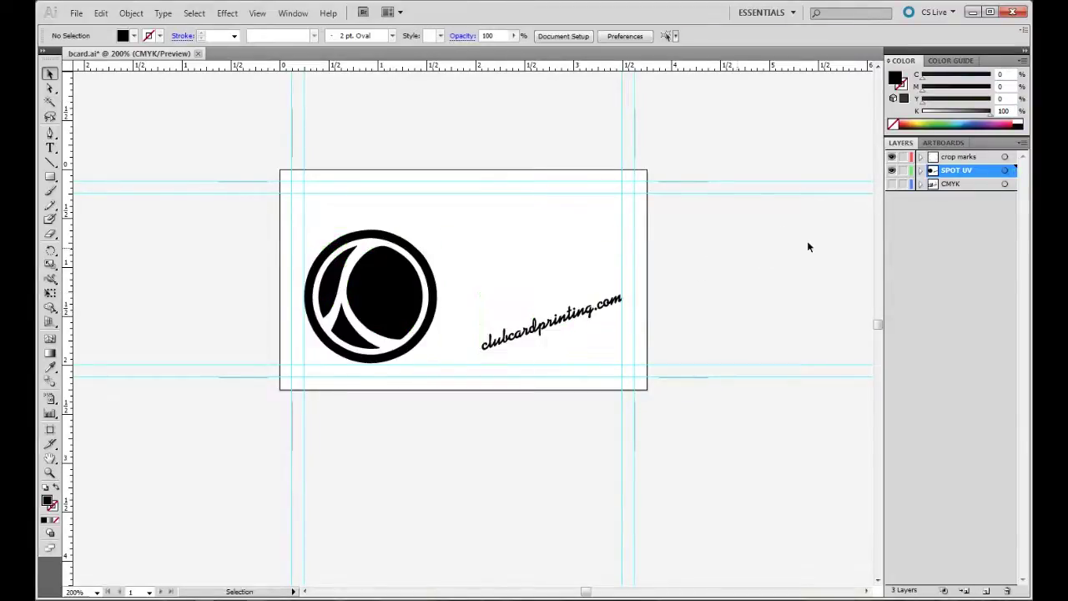
{"action": "left_click", "coordinate": [893, 172]}
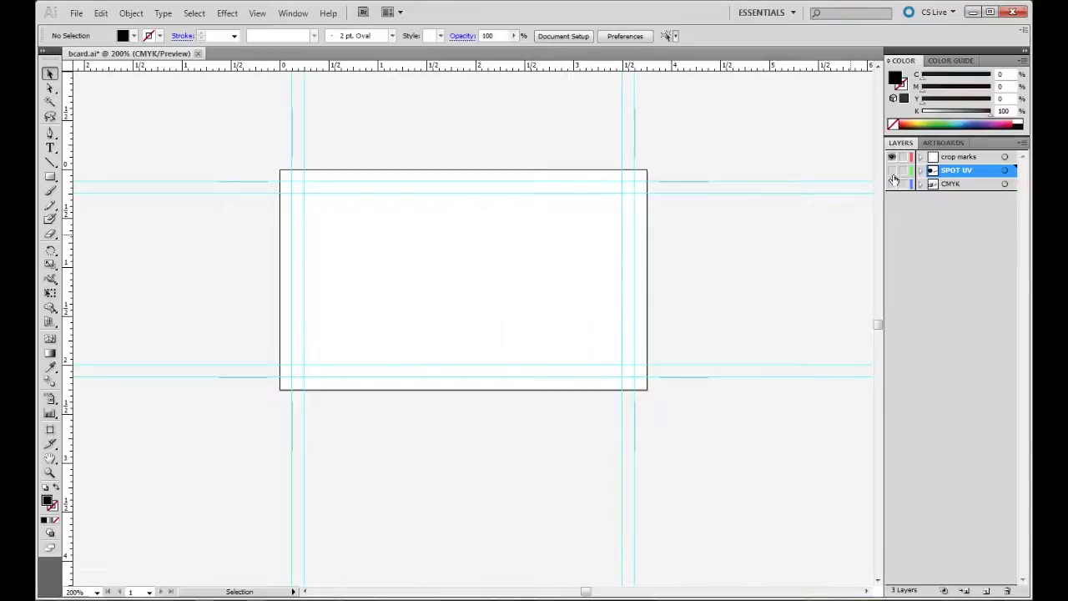
{"action": "left_click", "coordinate": [891, 184]}
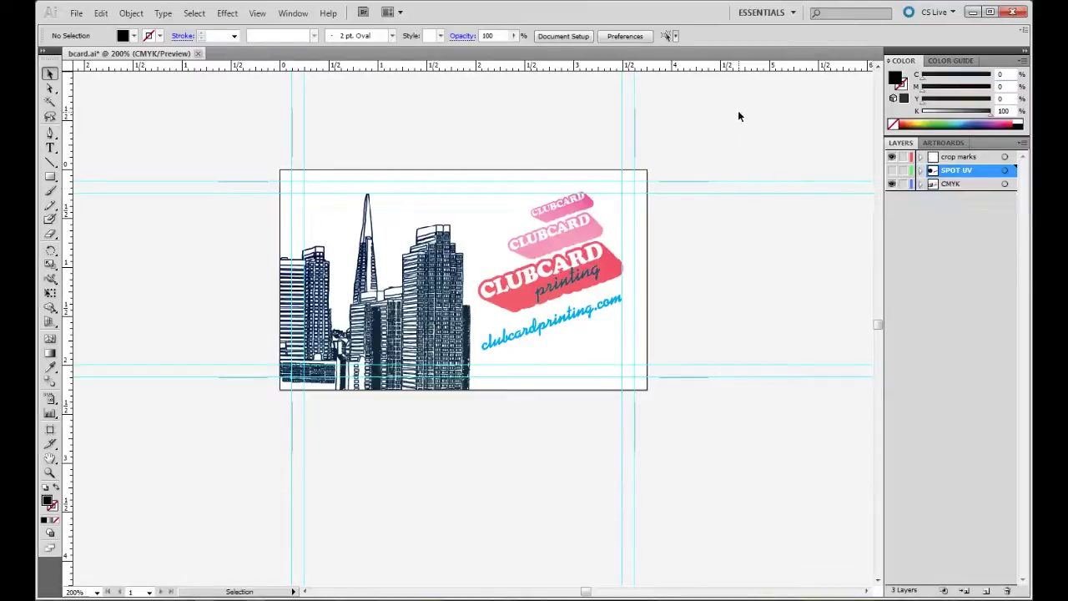
Show SPOT UV, hide CMYK, and check the black circle logo and clubcardprinting.com text
{"action": "left_click", "coordinate": [893, 171]}
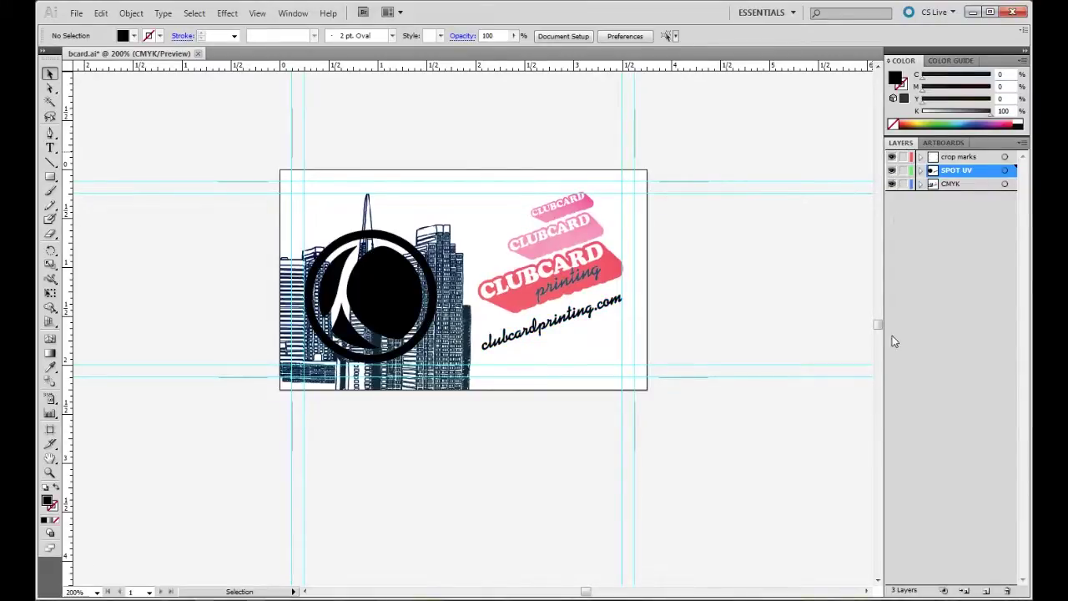
{"action": "left_click", "coordinate": [891, 184]}
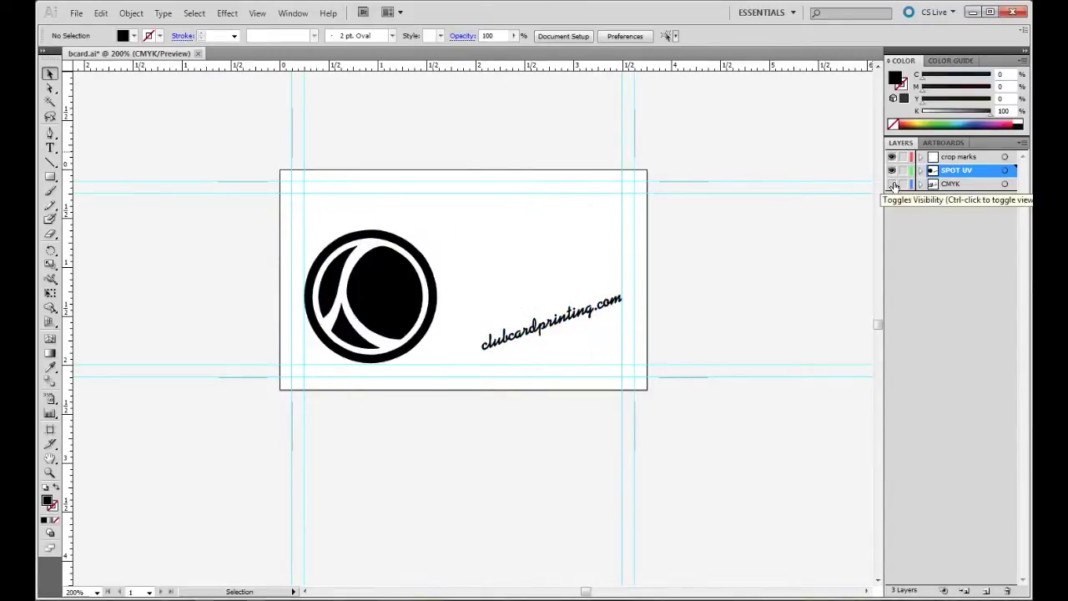
{"action": "left_click", "coordinate": [395, 279]}
{"action": "left_click", "coordinate": [553, 322], "text": "shift"}
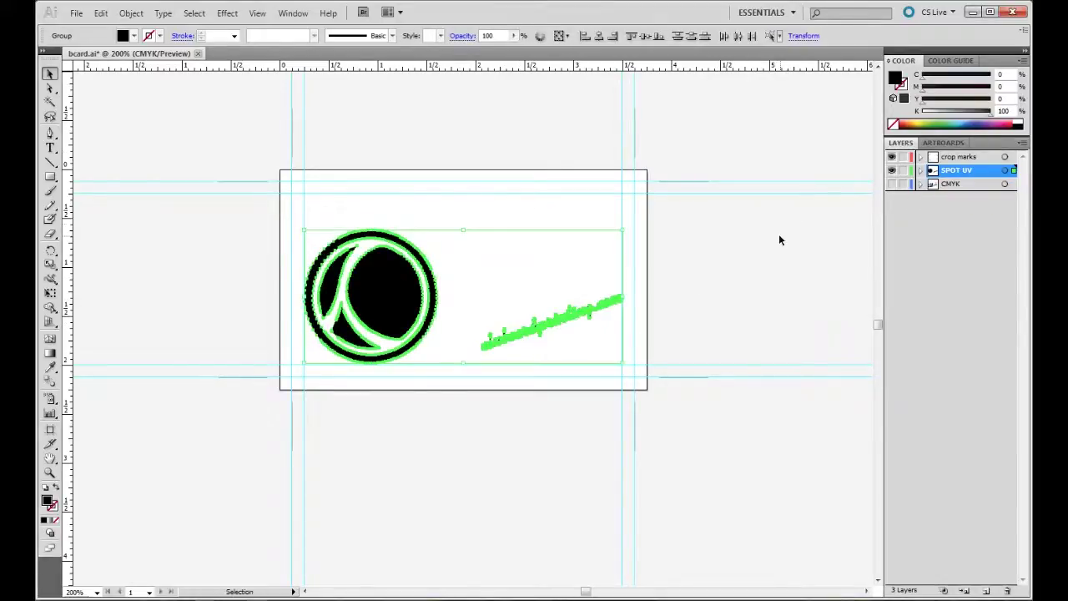
{"action": "left_click", "coordinate": [766, 246]}
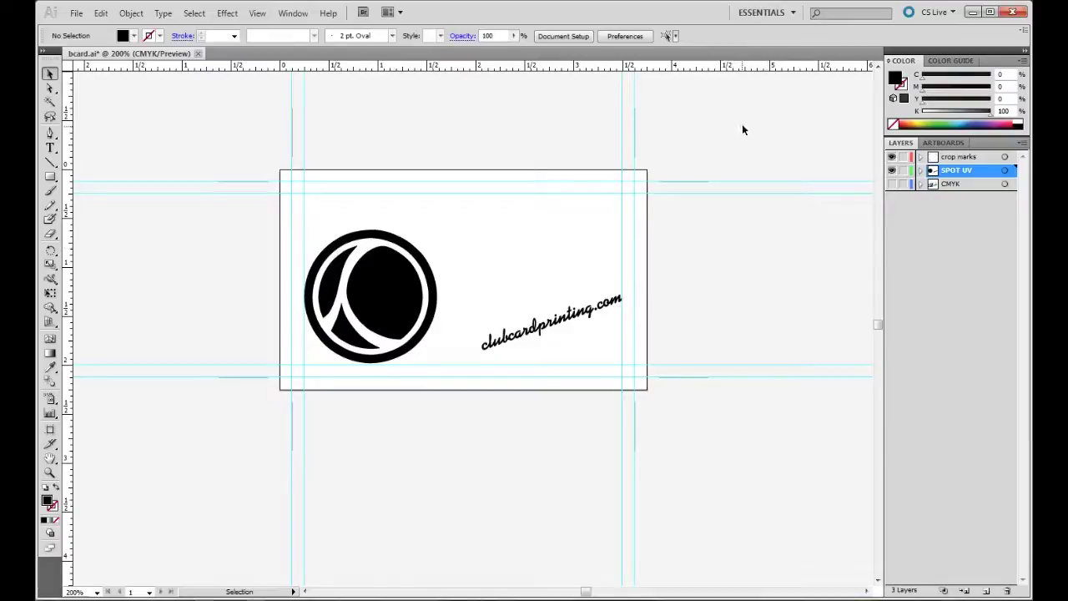
Save a copy named bcard_SPOTUV as Adobe PDF, overwriting the existing file
{"action": "key", "text": "ctrl+shift+s"}
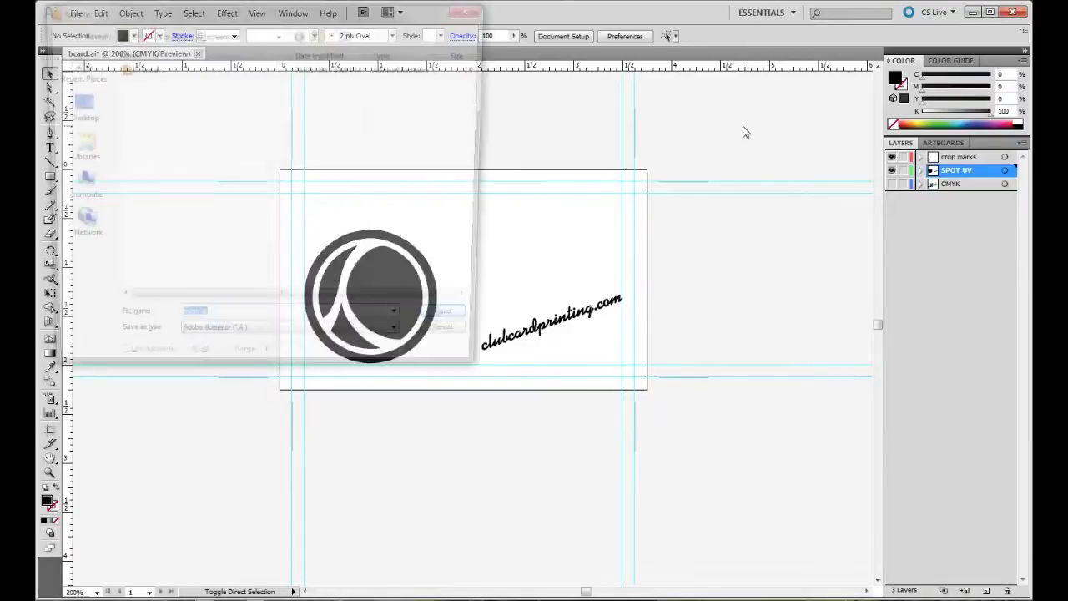
{"action": "left_click", "coordinate": [191, 326]}
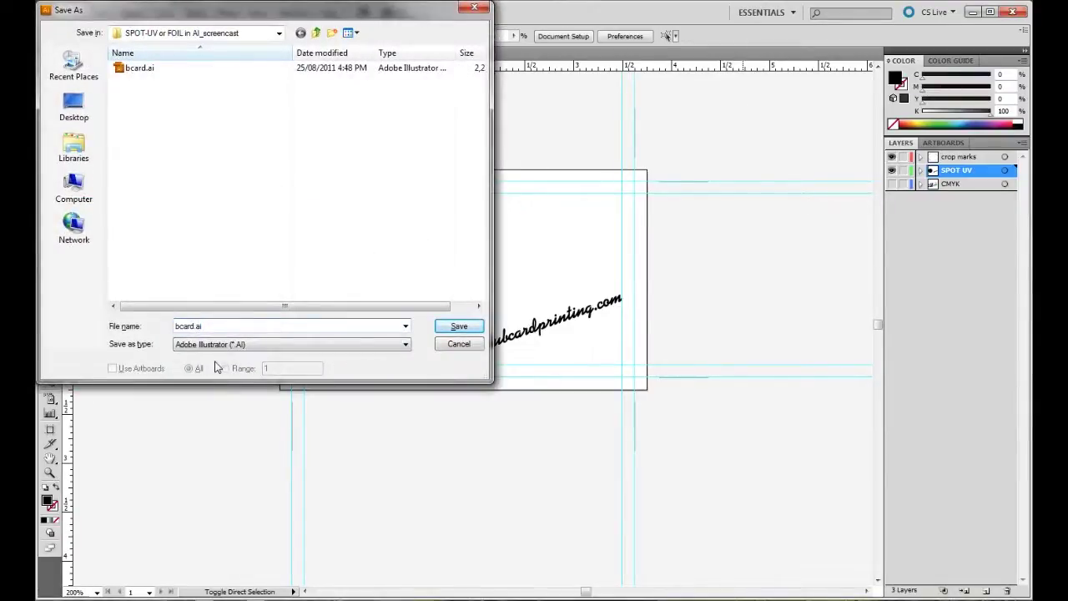
{"action": "type", "text": "_SPOTUV"}
{"action": "left_click", "coordinate": [259, 345]}
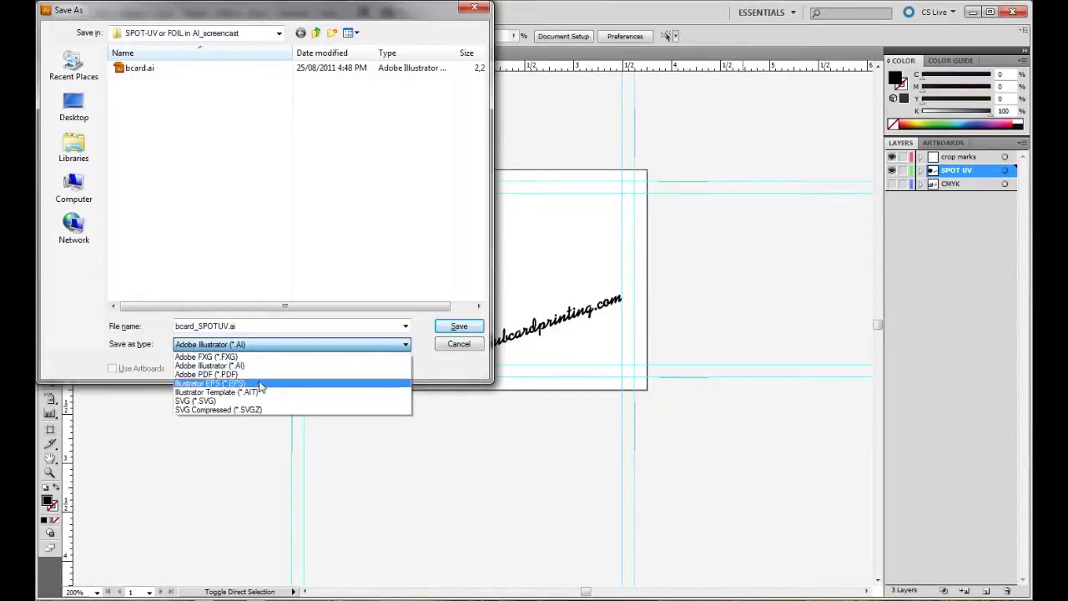
{"action": "left_click", "coordinate": [253, 375]}
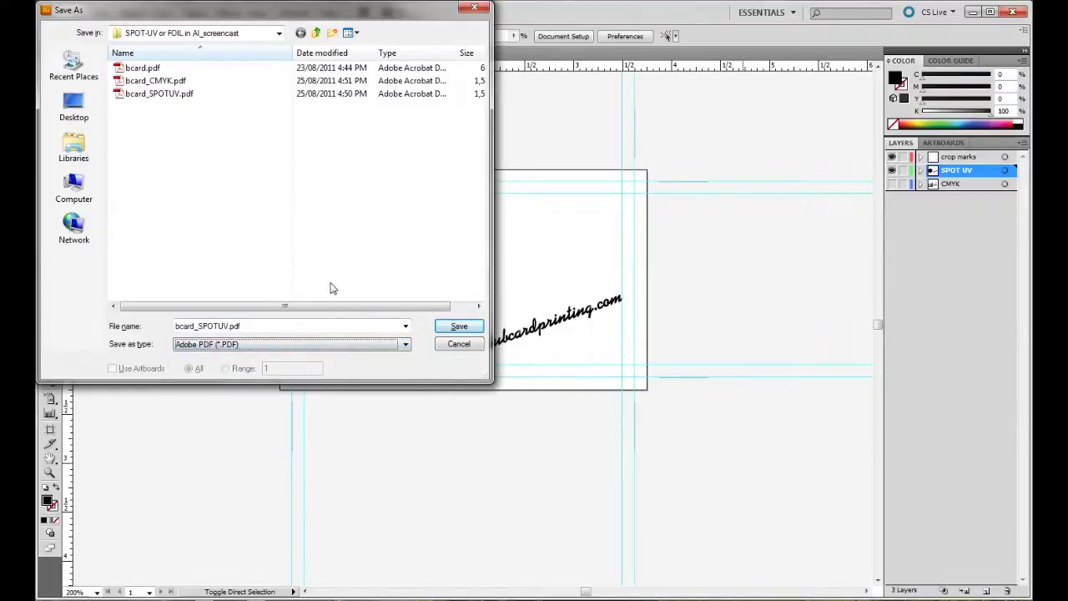
{"action": "left_click", "coordinate": [461, 326]}
{"action": "left_click", "coordinate": [532, 378]}
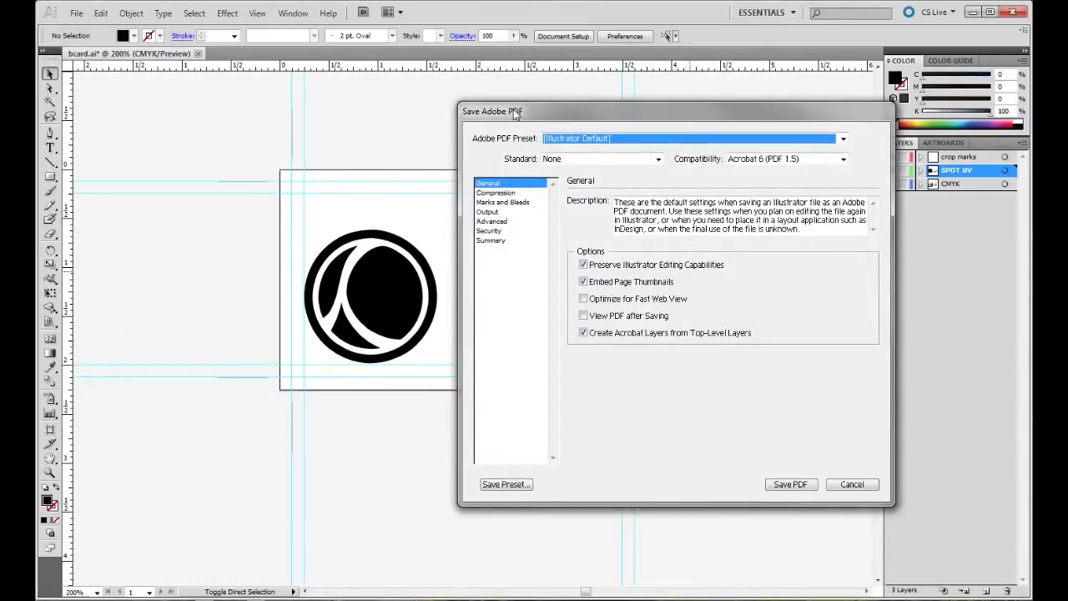
Replace the document bleed with a custom 0.375 in (27 px) bleed on all sides
{"action": "left_click_drag", "start_coordinate": [515, 115], "coordinate": [613, 394]}
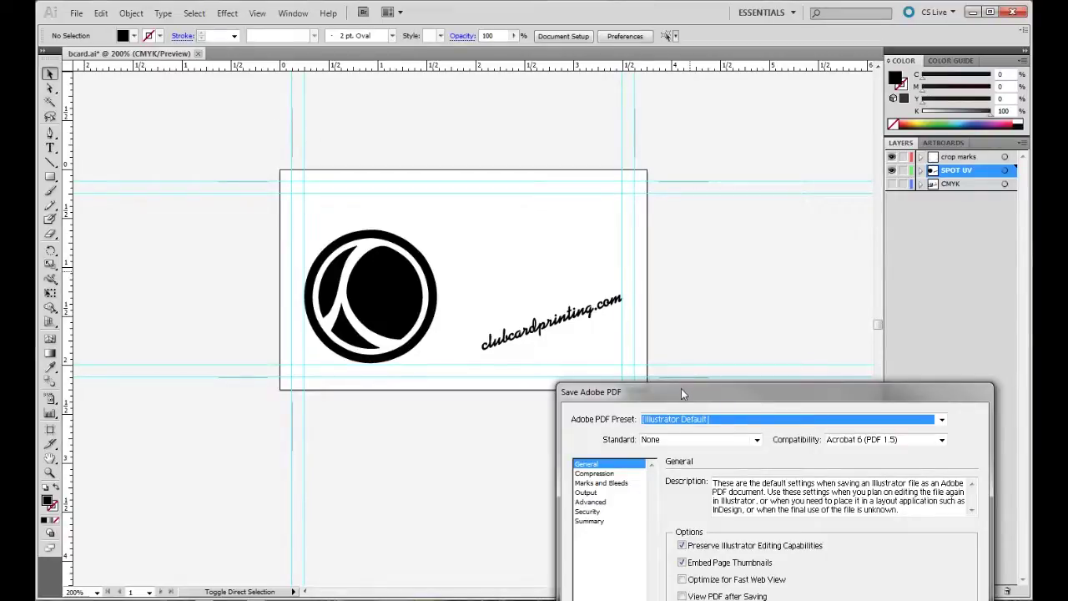
{"action": "left_click_drag", "start_coordinate": [682, 388], "coordinate": [652, 279]}
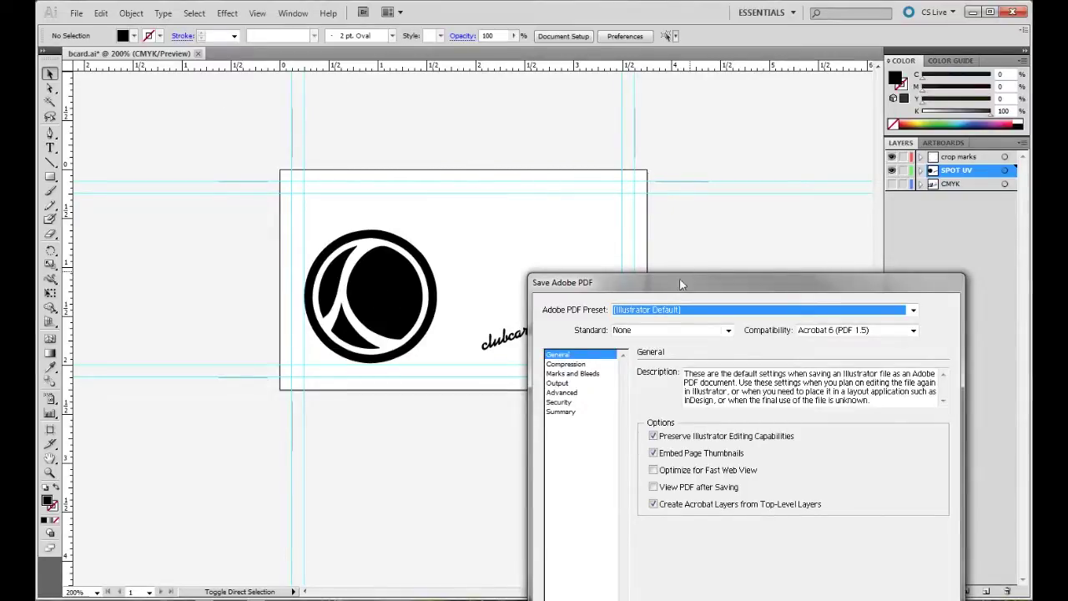
{"action": "left_click_drag", "start_coordinate": [681, 284], "coordinate": [662, 173]}
{"action": "left_click", "coordinate": [561, 264]}
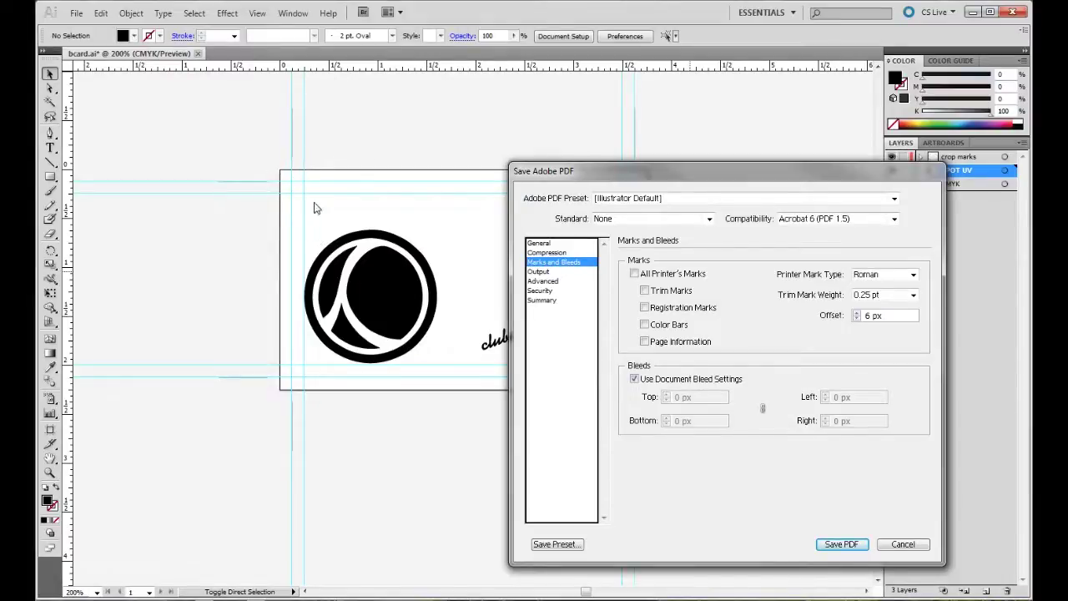
{"action": "left_click", "coordinate": [676, 380]}
{"action": "double_click", "coordinate": [681, 398]}
{"action": "type", "text": ".375in"}
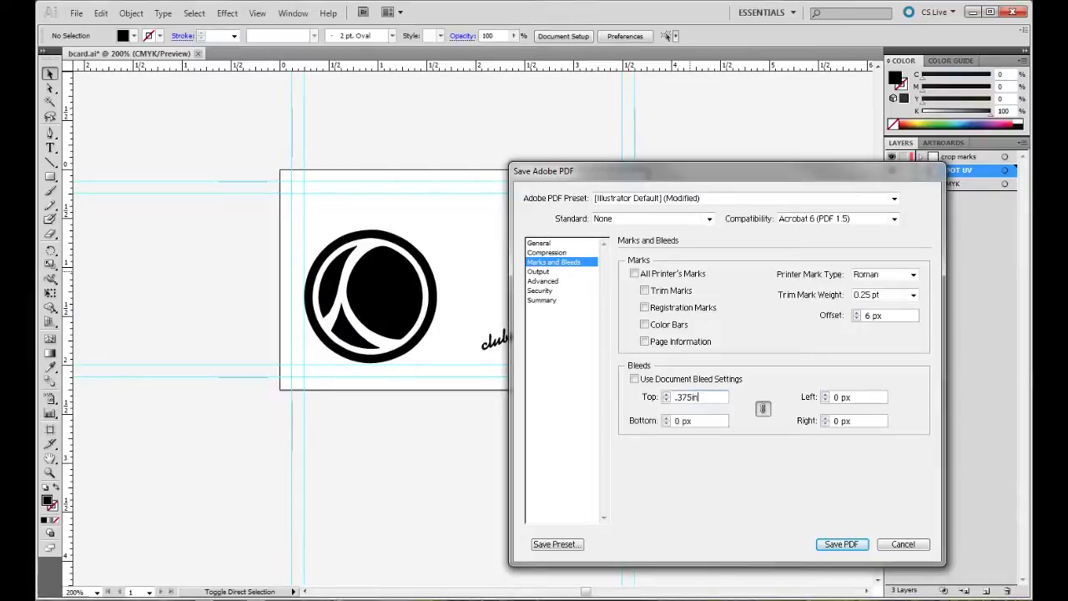
{"action": "key", "text": "Tab"}
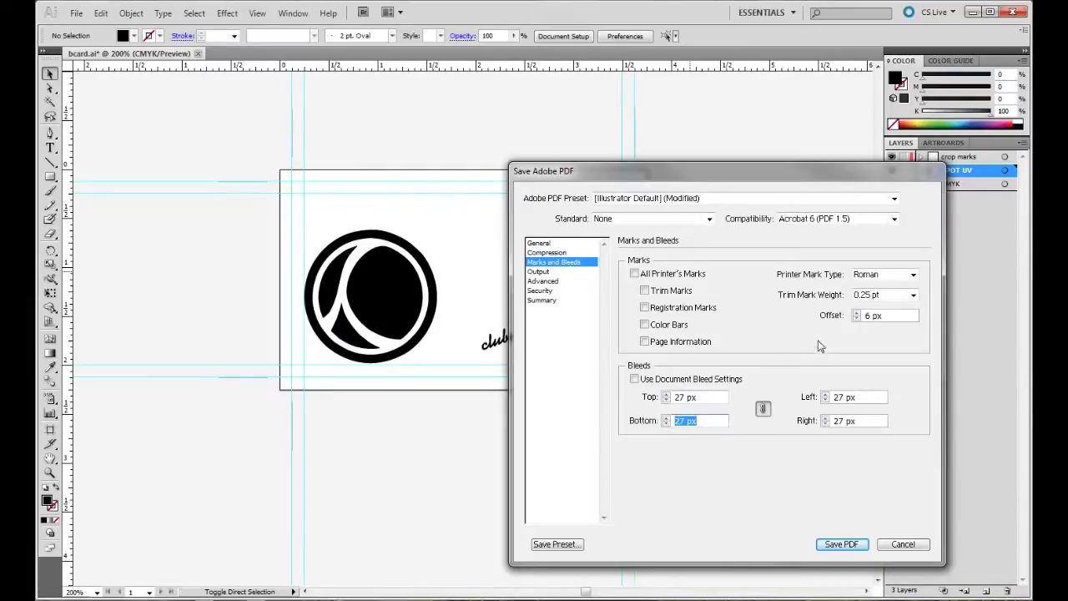
Review the General and Compression settings, then save bcard_SPOTUV.pdf
{"action": "left_click", "coordinate": [558, 243]}
{"action": "left_click", "coordinate": [551, 253]}
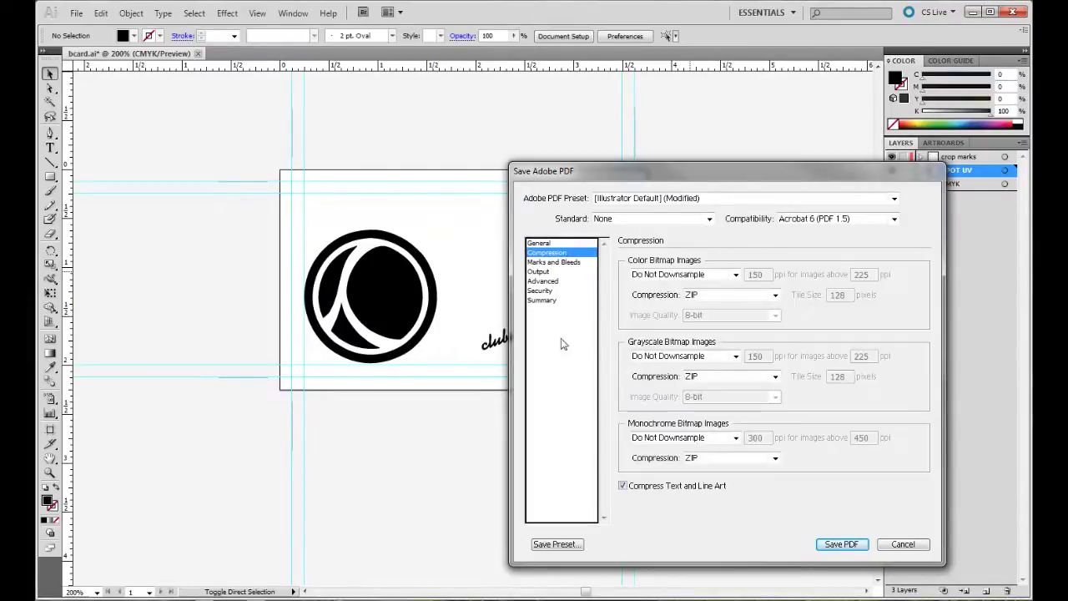
{"action": "left_click", "coordinate": [830, 543]}
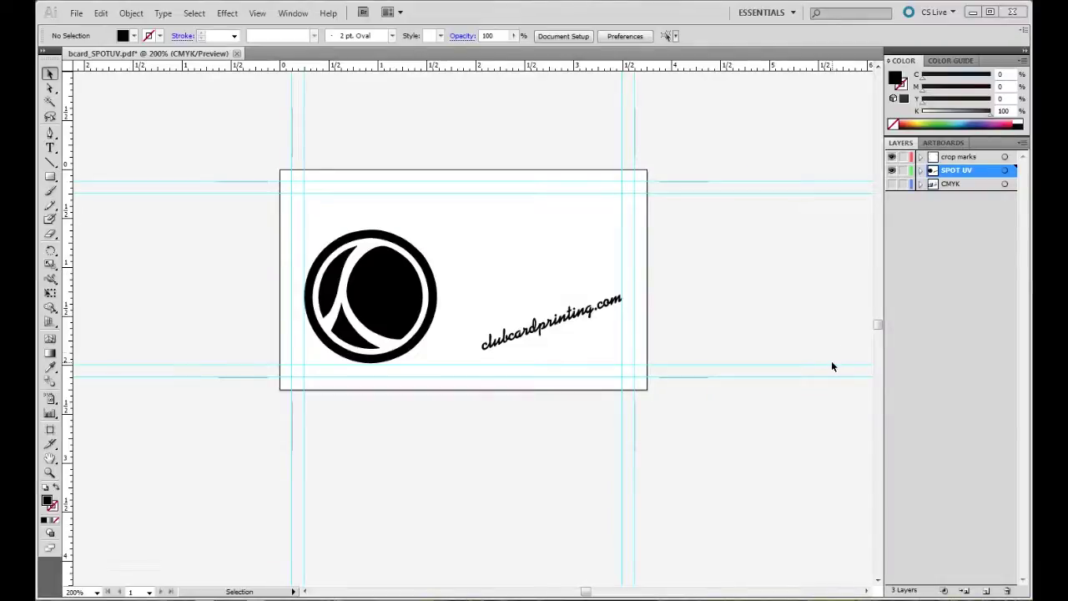
Show only the CMYK layer and save a copy as bcard_CMYK.pdf, replacing the existing file
{"action": "left_click", "coordinate": [893, 171]}
{"action": "left_click", "coordinate": [892, 183]}
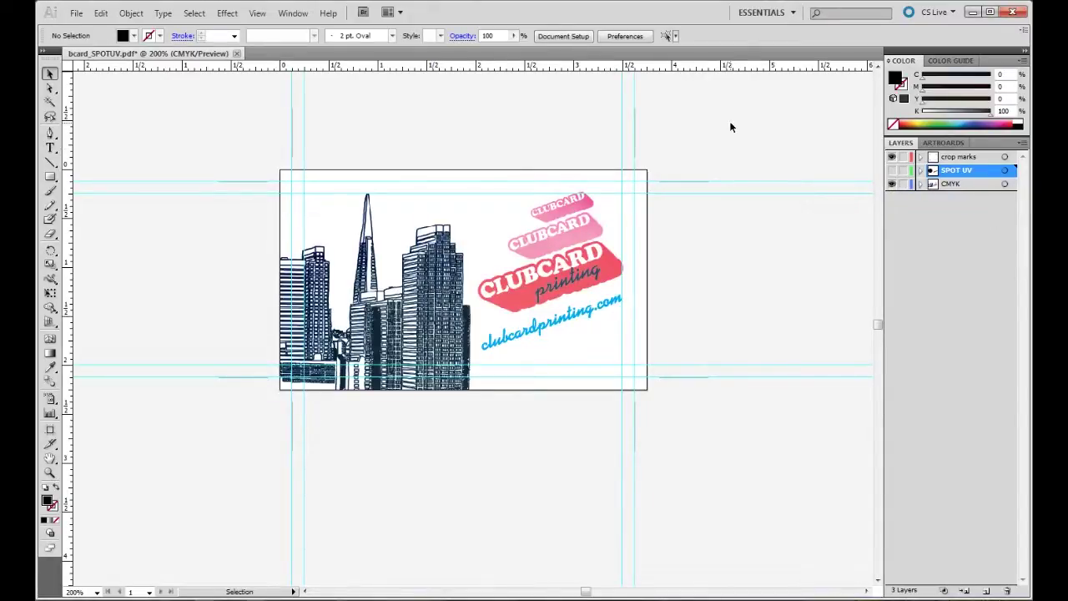
{"action": "key", "text": "ctrl+shift+s"}
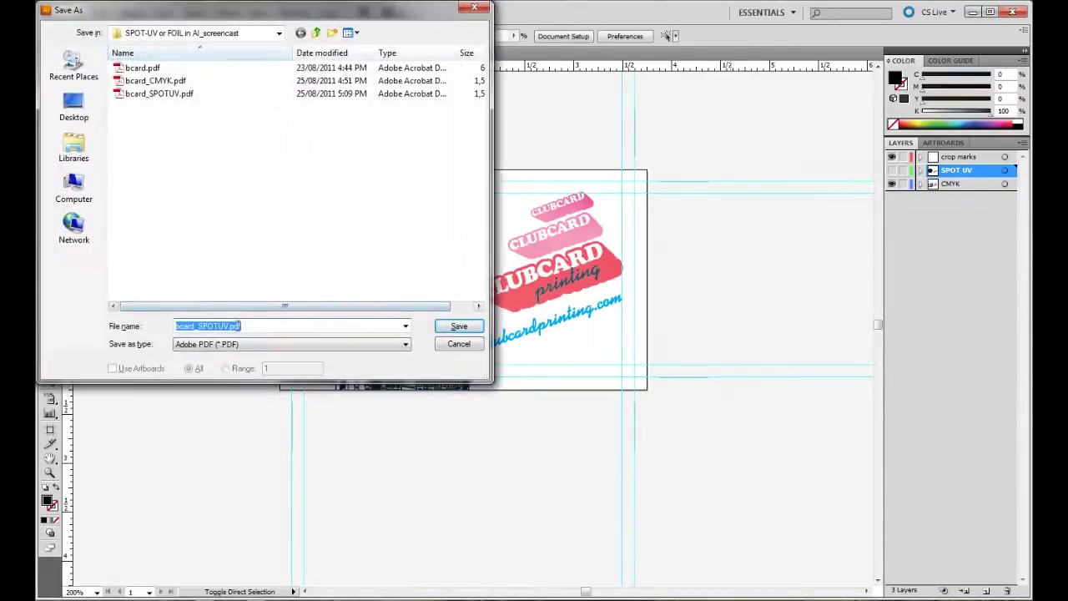
{"action": "left_click", "coordinate": [214, 326]}
{"action": "key", "text": "BackSpace"}
{"action": "key", "text": "BackSpace"}
{"action": "key", "text": "BackSpace"}
{"action": "key", "text": "BackSpace"}
{"action": "key", "text": "BackSpace"}
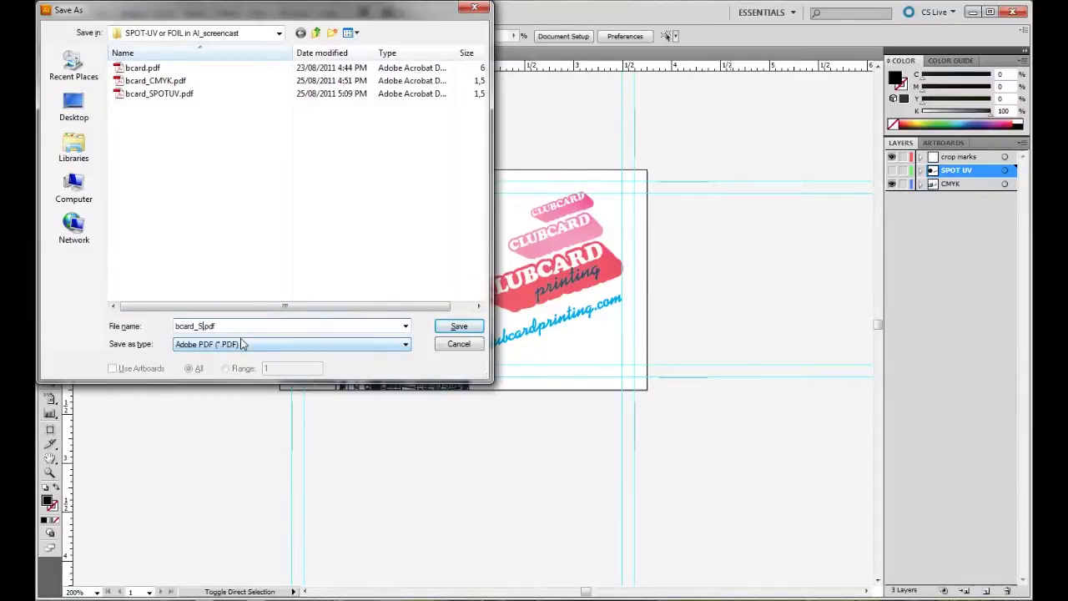
{"action": "type", "text": "CMYK"}
{"action": "left_click", "coordinate": [459, 326]}
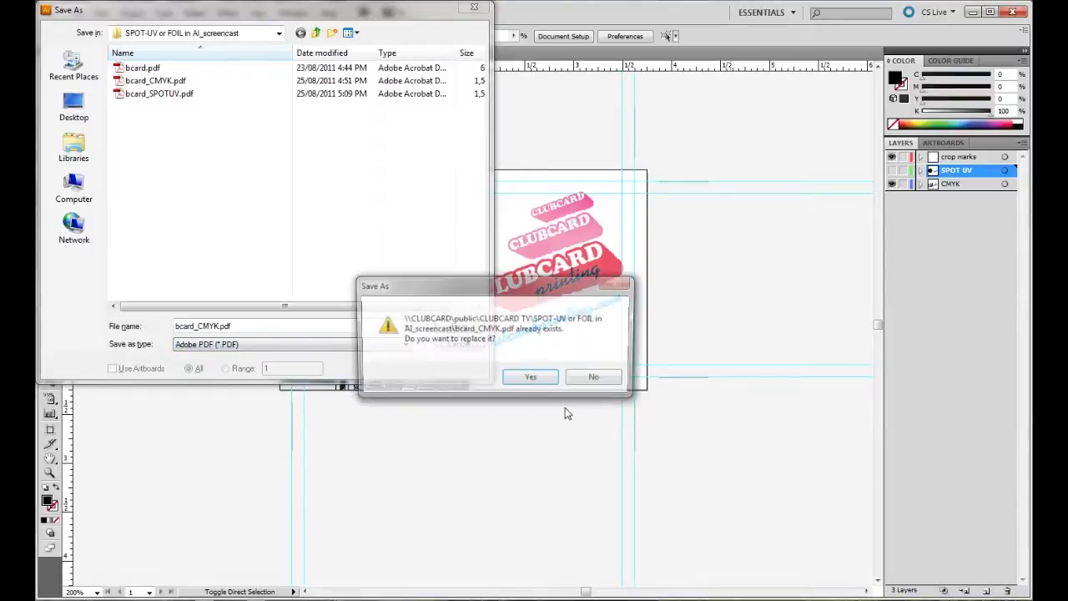
{"action": "left_click", "coordinate": [547, 381]}
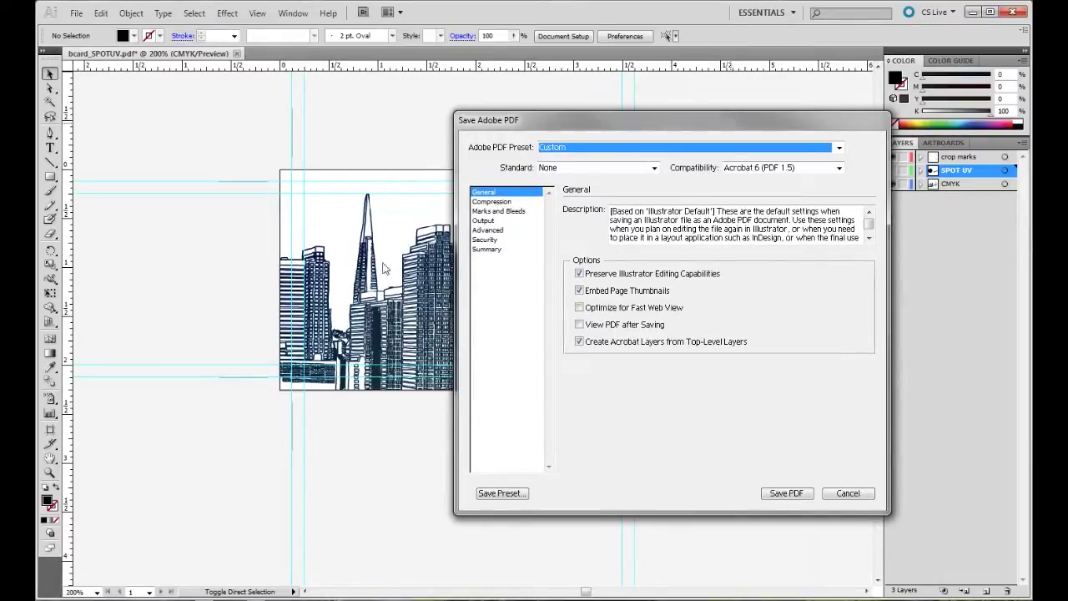
Set Color Bitmap compression to ZIP
{"action": "left_click", "coordinate": [504, 201]}
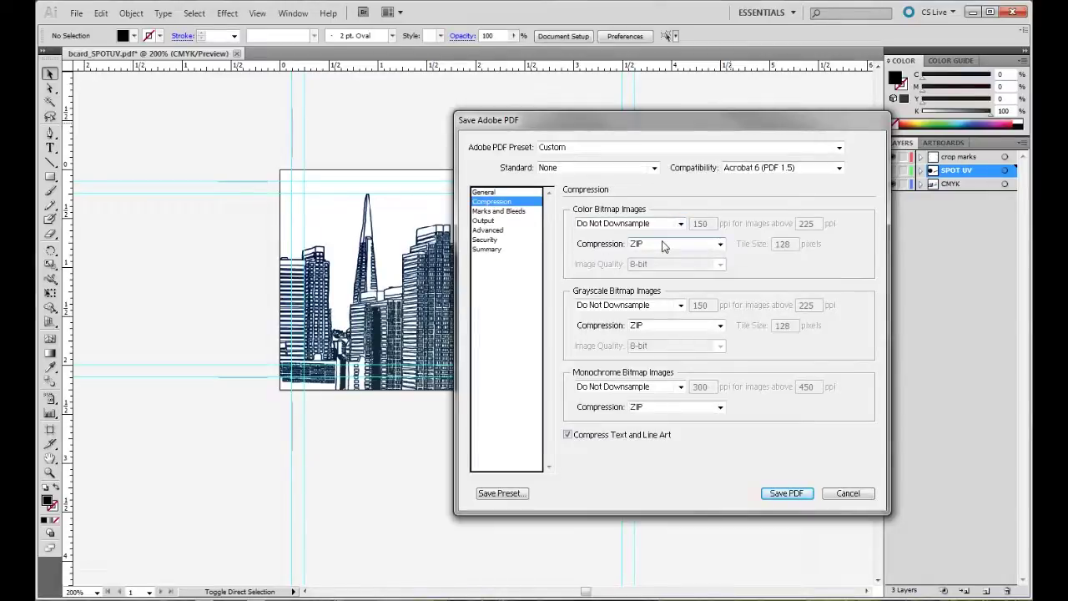
{"action": "left_click", "coordinate": [702, 245]}
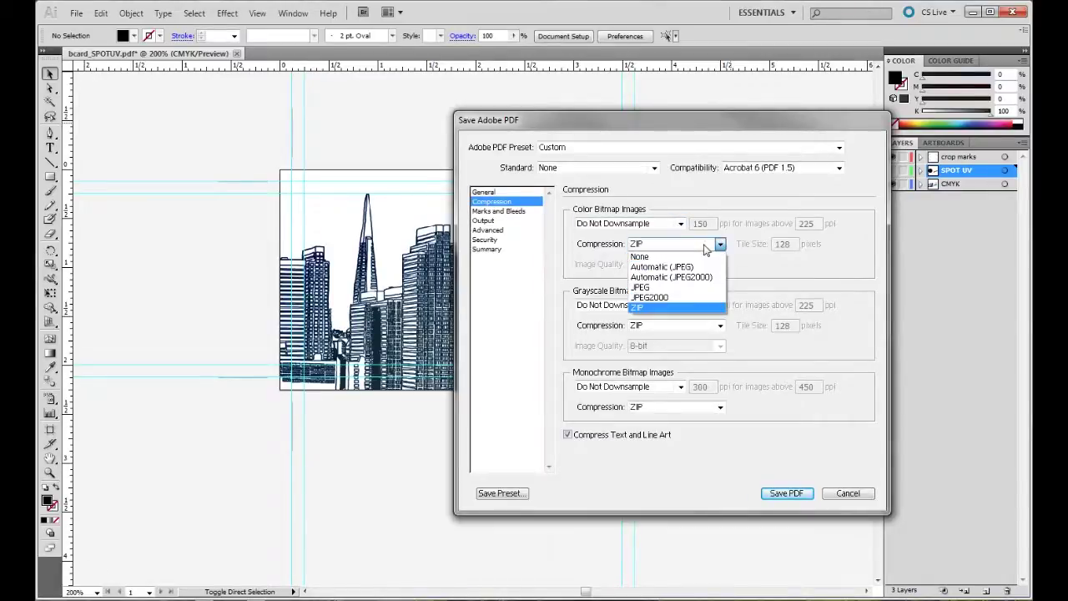
{"action": "left_click", "coordinate": [680, 257]}
{"action": "left_click", "coordinate": [717, 243]}
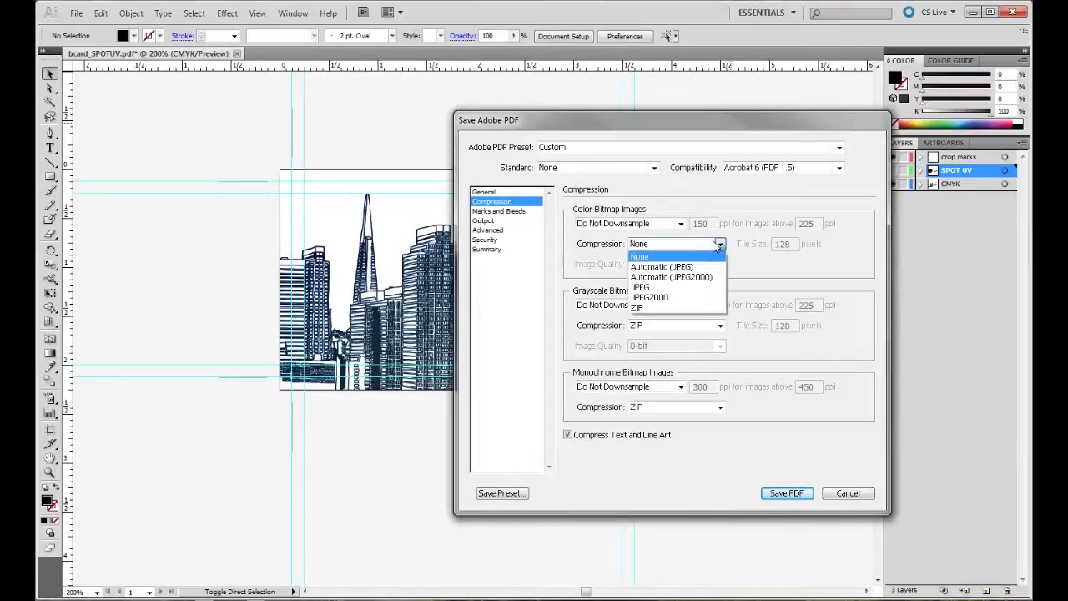
{"action": "left_click", "coordinate": [656, 309]}
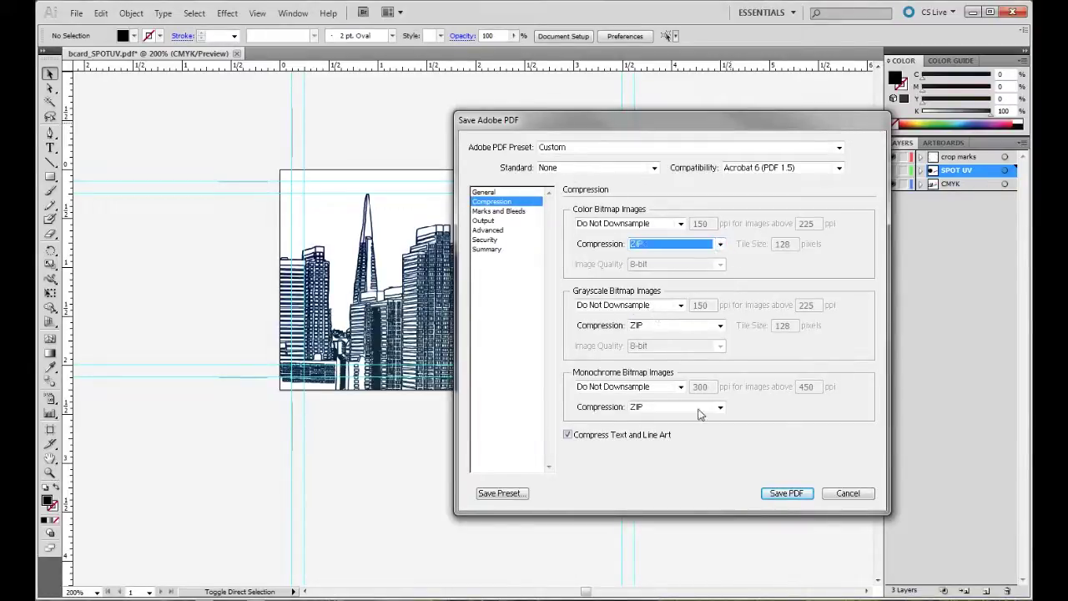
Confirm the 27 px bleed in Marks and Bleeds and save the PDF
{"action": "left_click", "coordinate": [506, 212]}
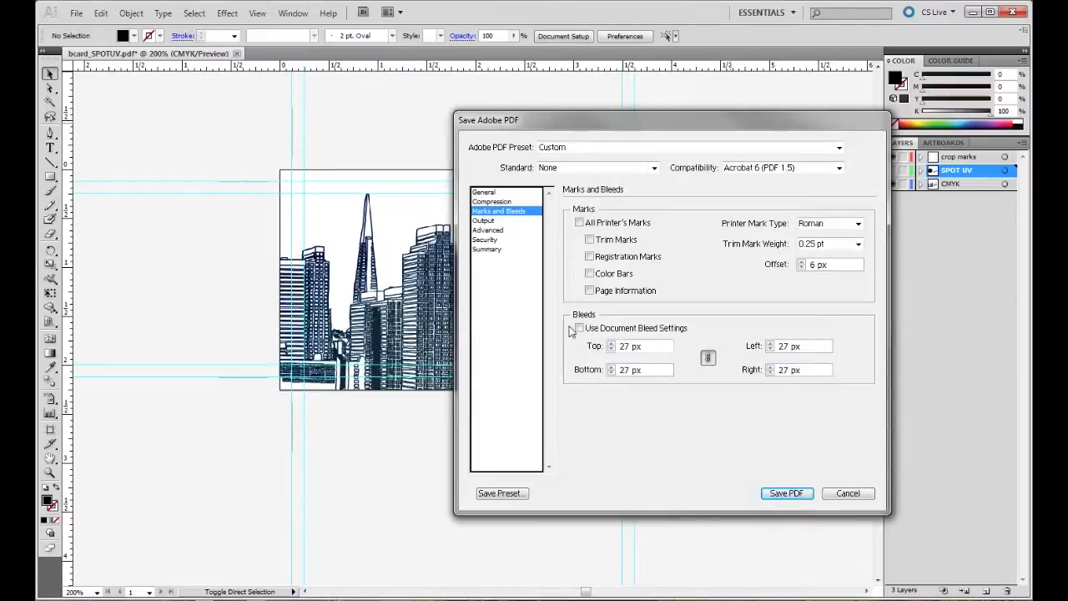
{"action": "left_click", "coordinate": [650, 352]}
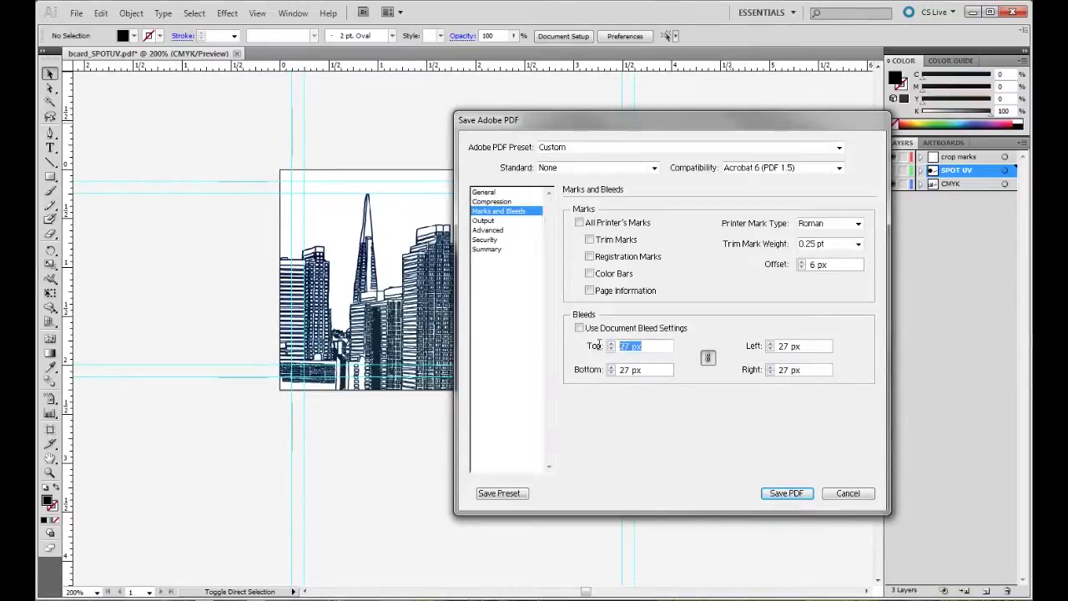
{"action": "left_click", "coordinate": [655, 348]}
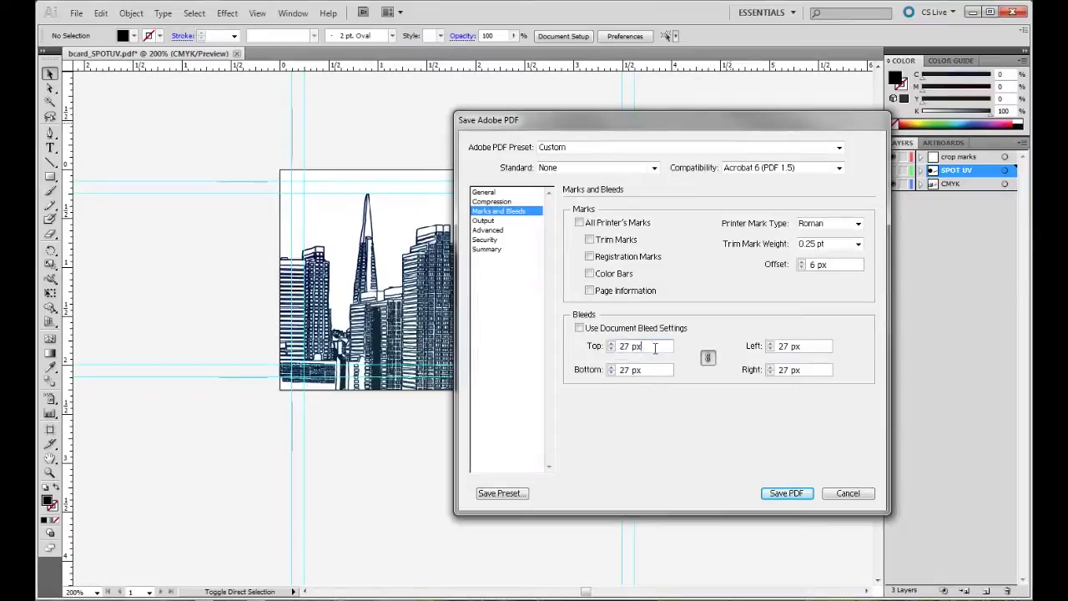
{"action": "double_click", "coordinate": [646, 349]}
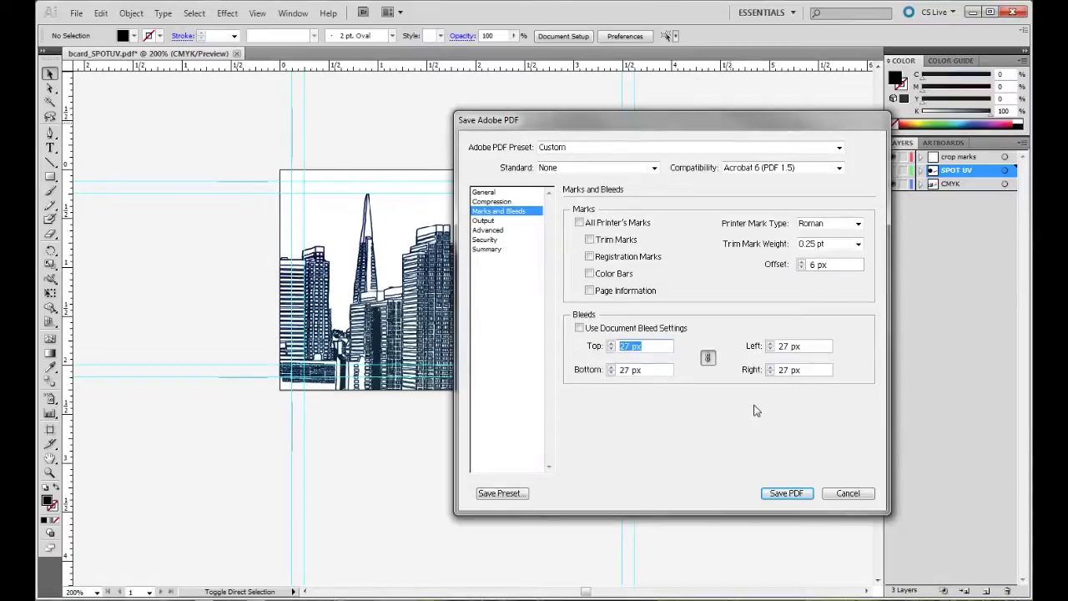
{"action": "left_click", "coordinate": [792, 494]}
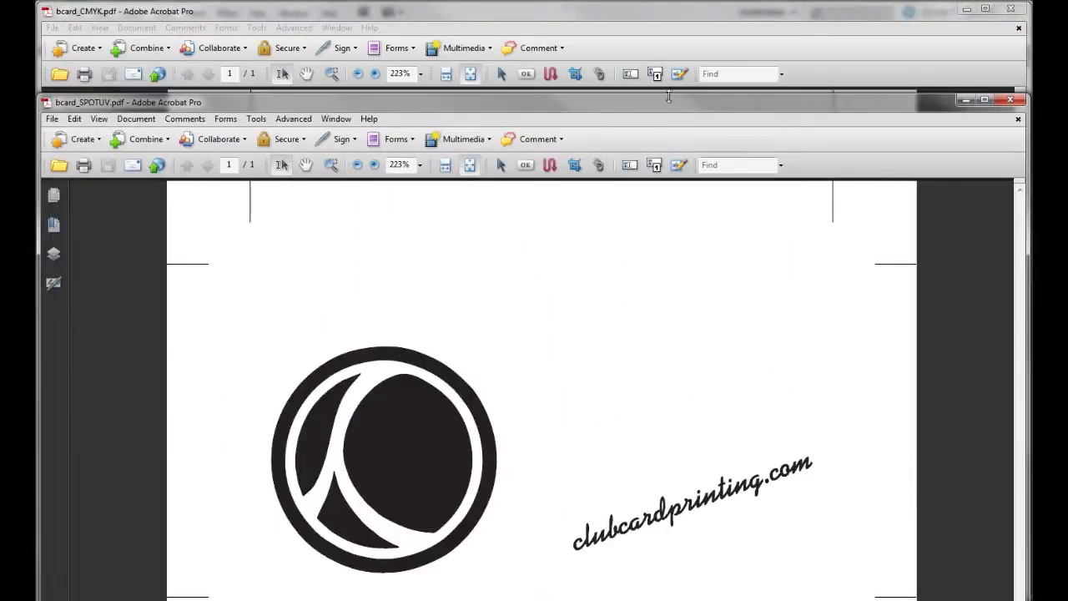
Move the bcard_SPOTUV.pdf window to the top so the SPOT UV card is fully visible
{"action": "left_click_drag", "start_coordinate": [673, 95], "coordinate": [668, 16]}
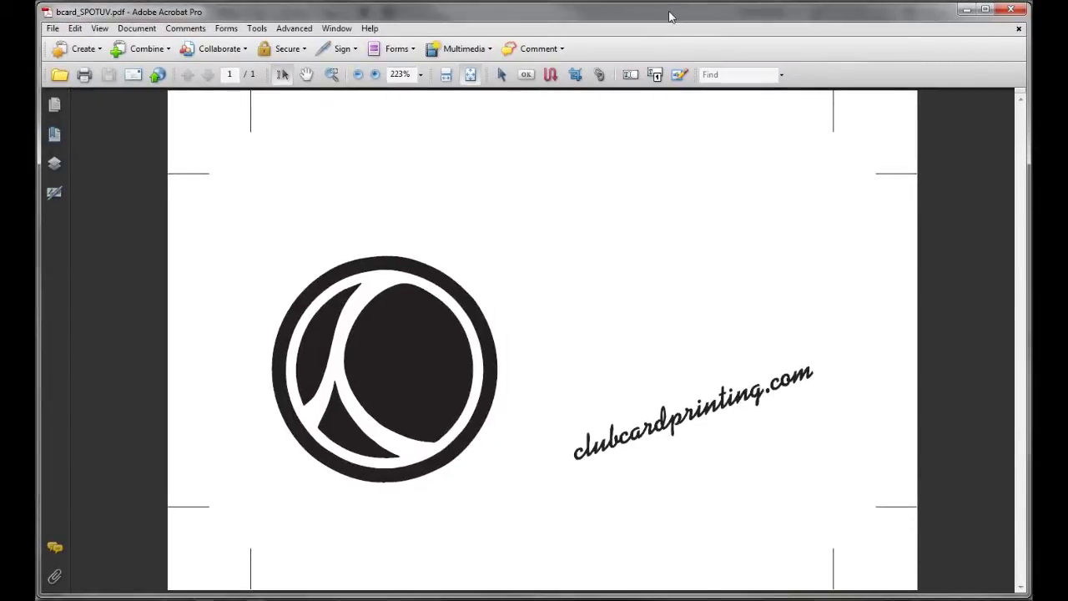
Set up Merge Files into a Single PDF with bcard_SPOTUV.pdf and the open bcard_CMYK.pdf
{"action": "left_click", "coordinate": [55, 31]}
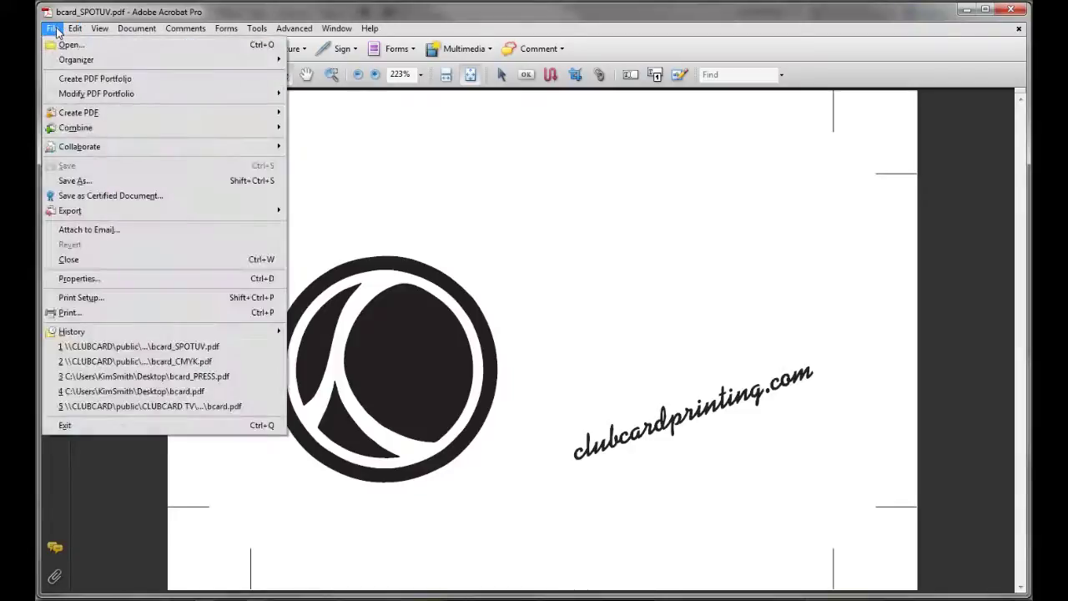
{"action": "mouse_move", "coordinate": [87, 130]}
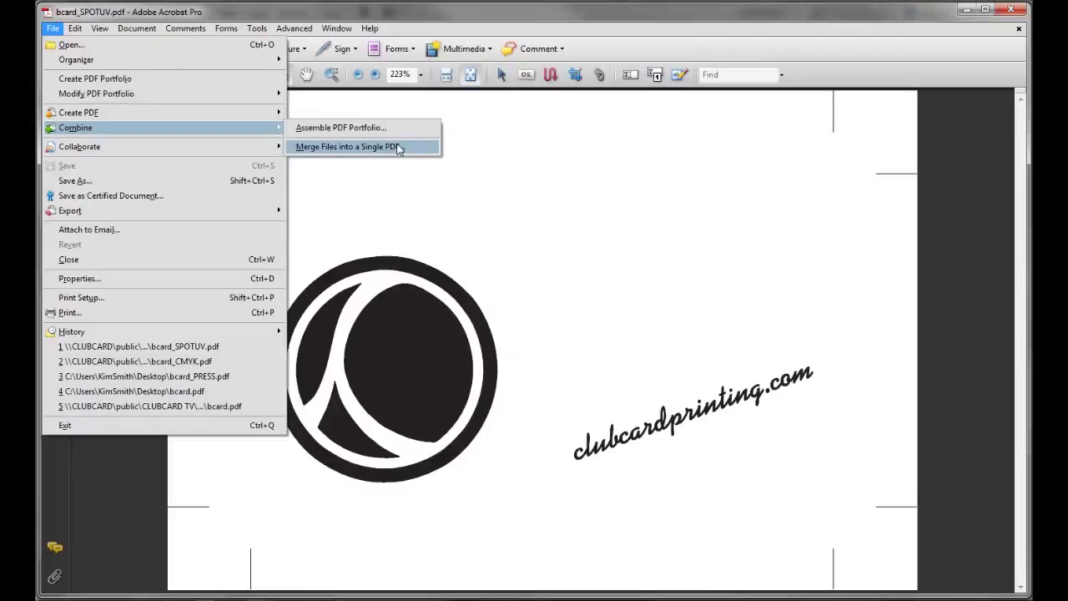
{"action": "left_click", "coordinate": [359, 149]}
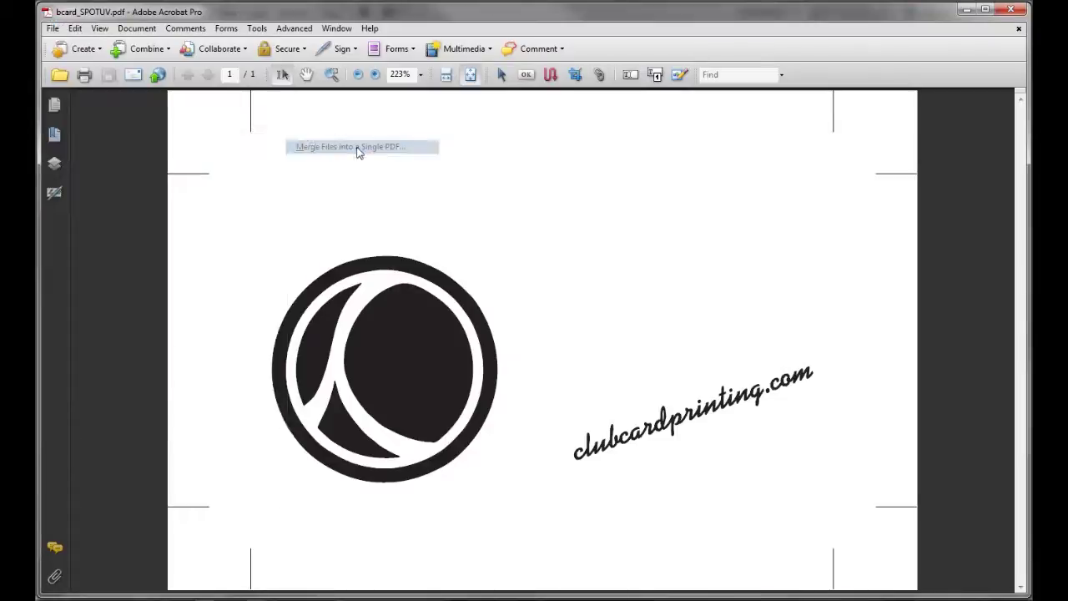
{"action": "left_click", "coordinate": [311, 227]}
{"action": "left_click", "coordinate": [346, 322]}
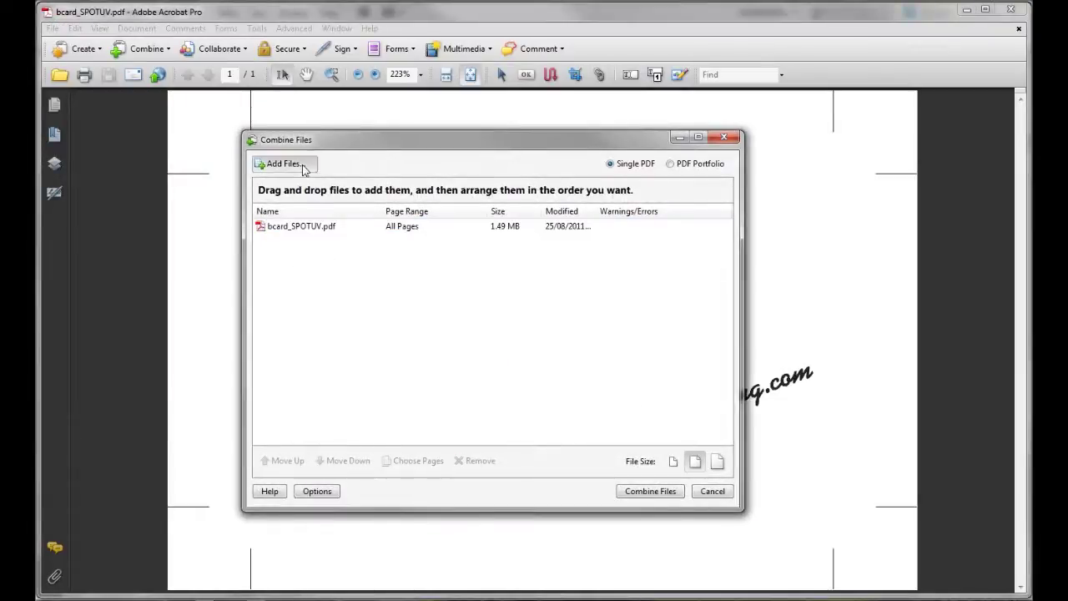
{"action": "left_click", "coordinate": [283, 164]}
{"action": "left_click", "coordinate": [302, 231]}
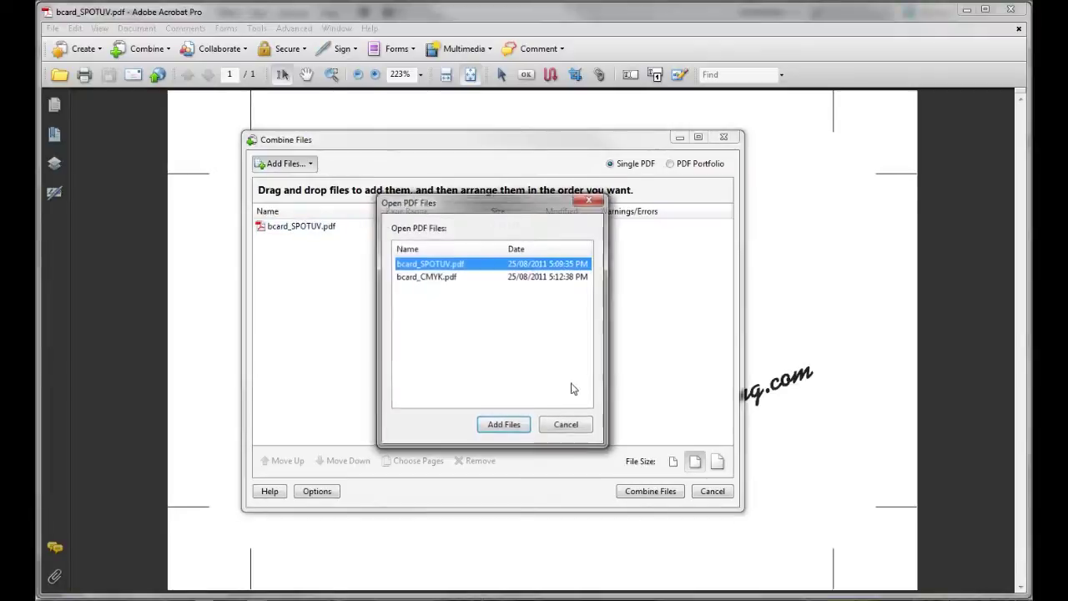
{"action": "left_click", "coordinate": [432, 277]}
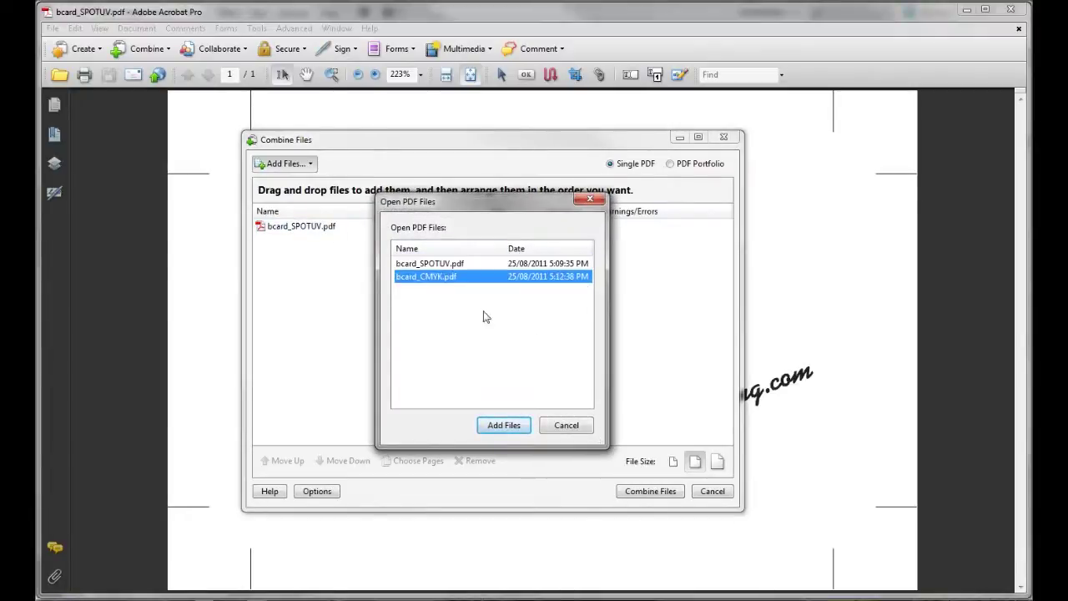
{"action": "left_click", "coordinate": [503, 425]}
{"action": "left_click", "coordinate": [389, 304]}
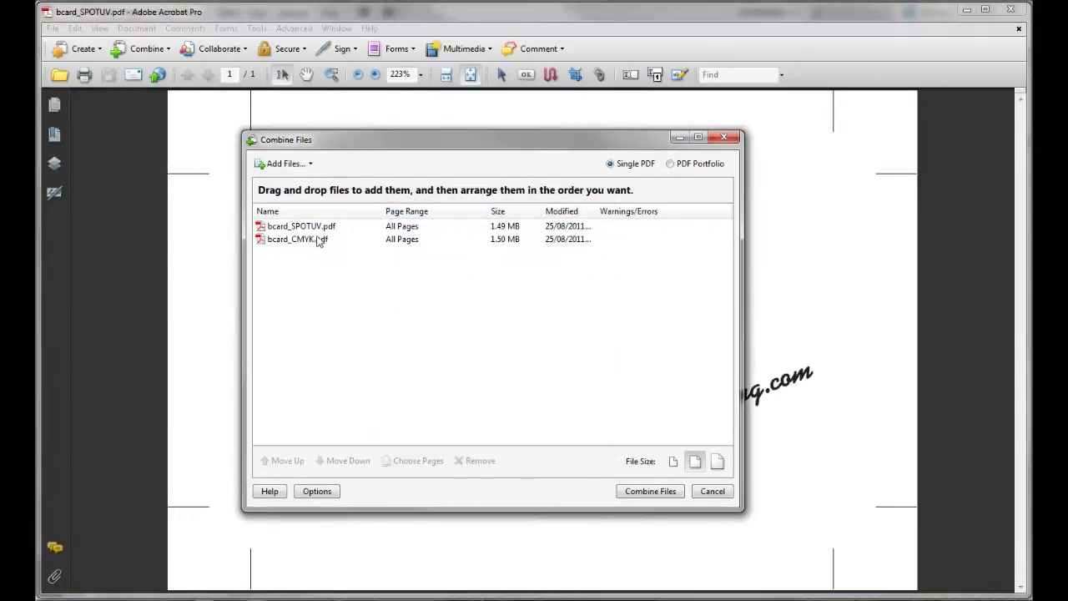
{"action": "left_click", "coordinate": [315, 227]}
{"action": "left_click", "coordinate": [312, 240], "text": "shift"}
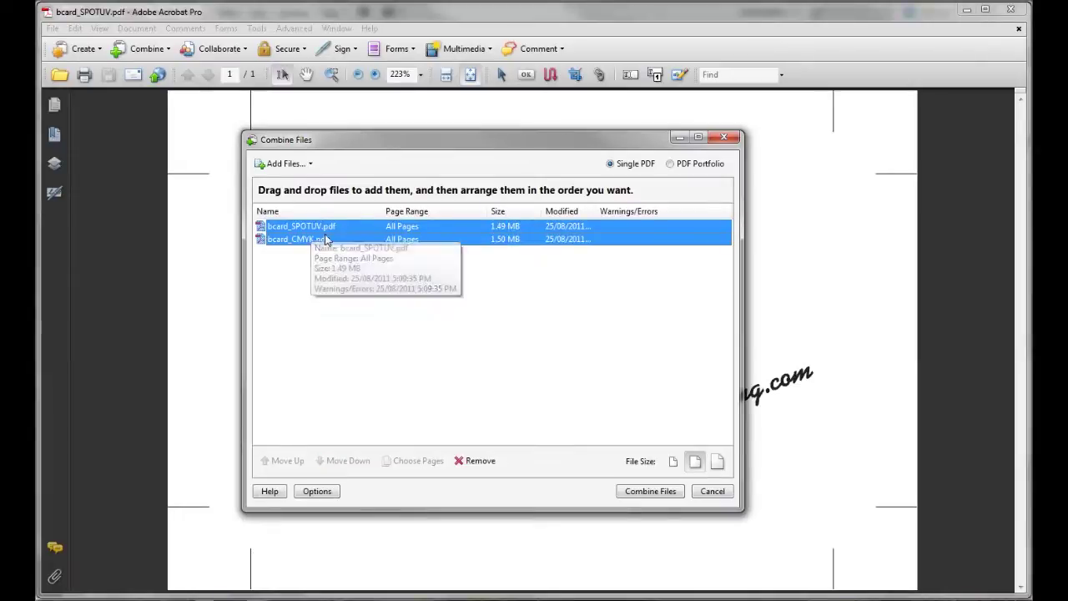
Combine both PDFs and save the result as bcard_PRESS.pdf, replacing the existing file
{"action": "left_click", "coordinate": [655, 492]}
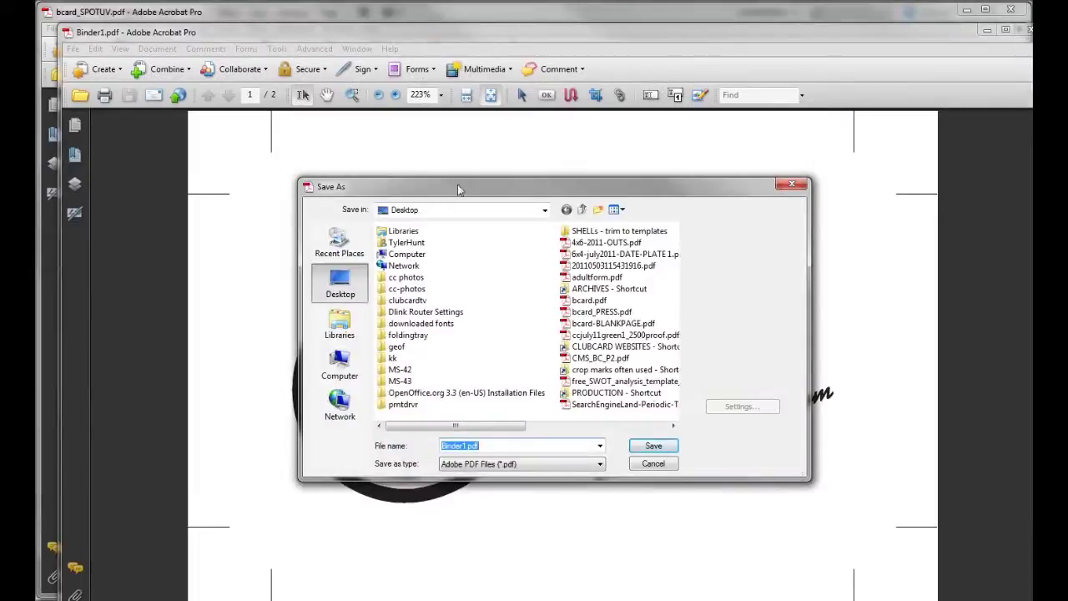
{"action": "left_click", "coordinate": [464, 445]}
{"action": "double_click", "coordinate": [464, 445]}
{"action": "type", "text": "bcard_PRESS"}
{"action": "left_click", "coordinate": [660, 450]}
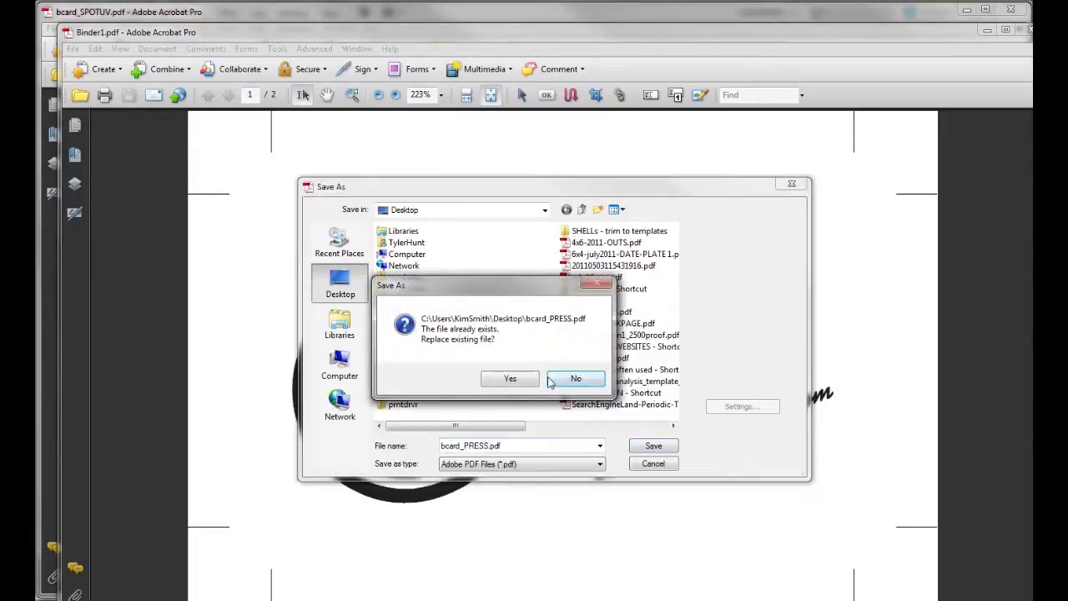
{"action": "left_click", "coordinate": [522, 380]}
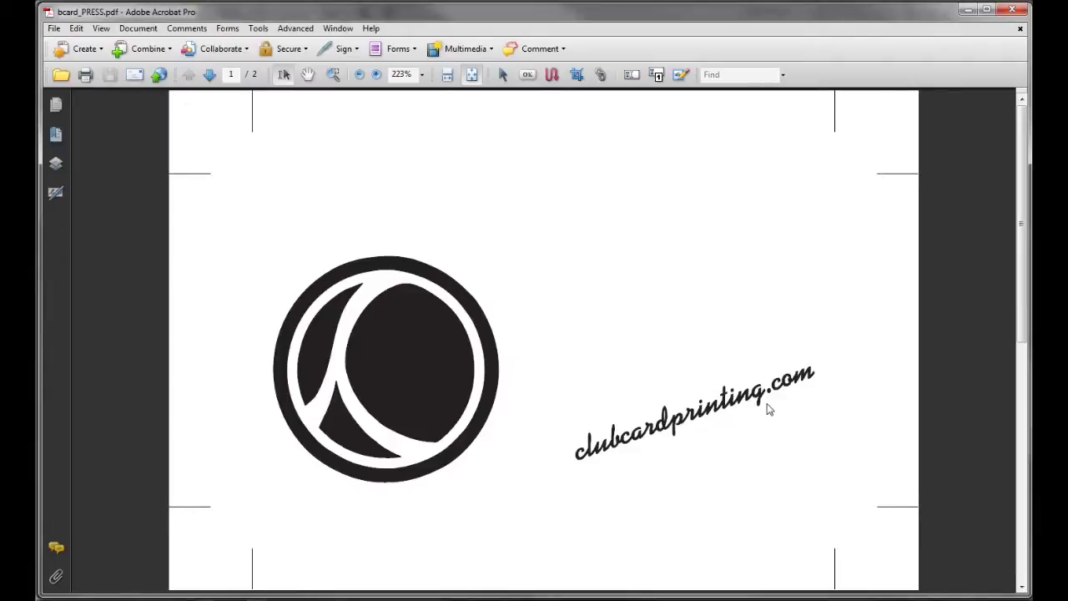
{"action": "left_click", "coordinate": [210, 75]}
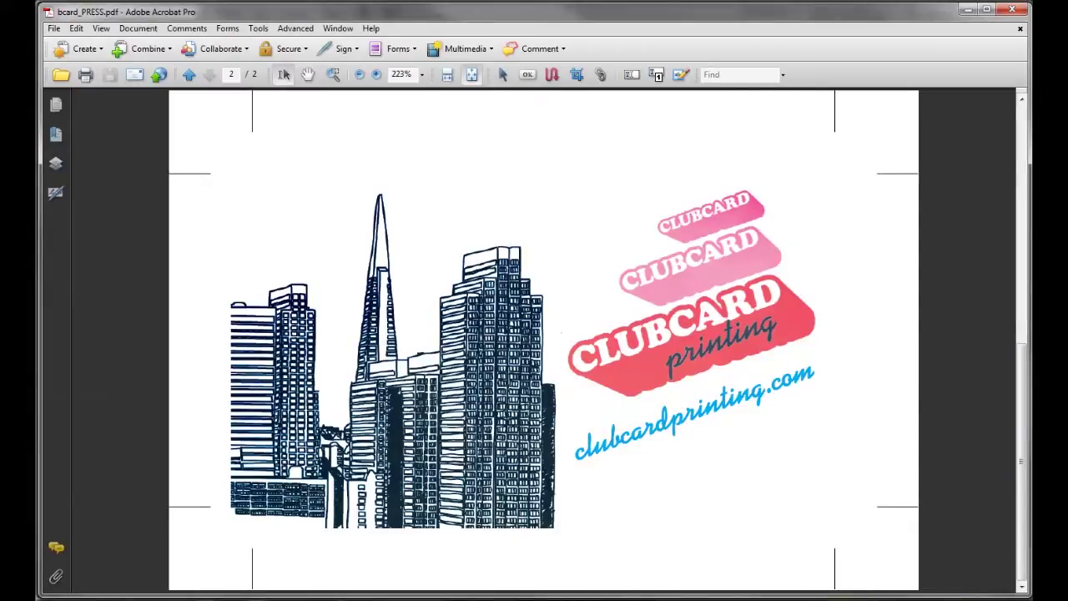
{"action": "left_click", "coordinate": [199, 75]}
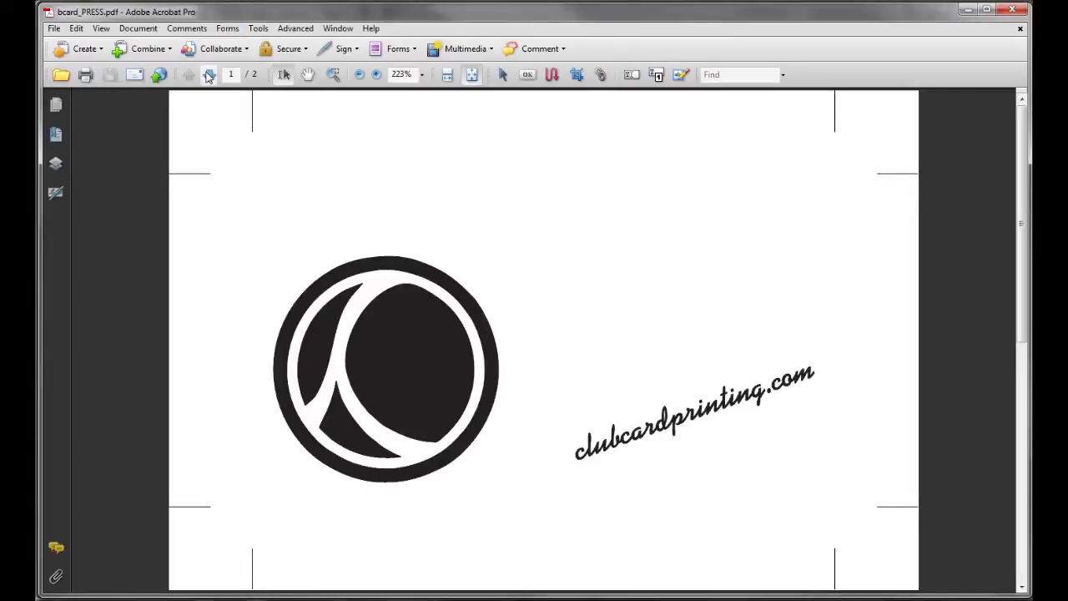
{"action": "left_click", "coordinate": [209, 75]}
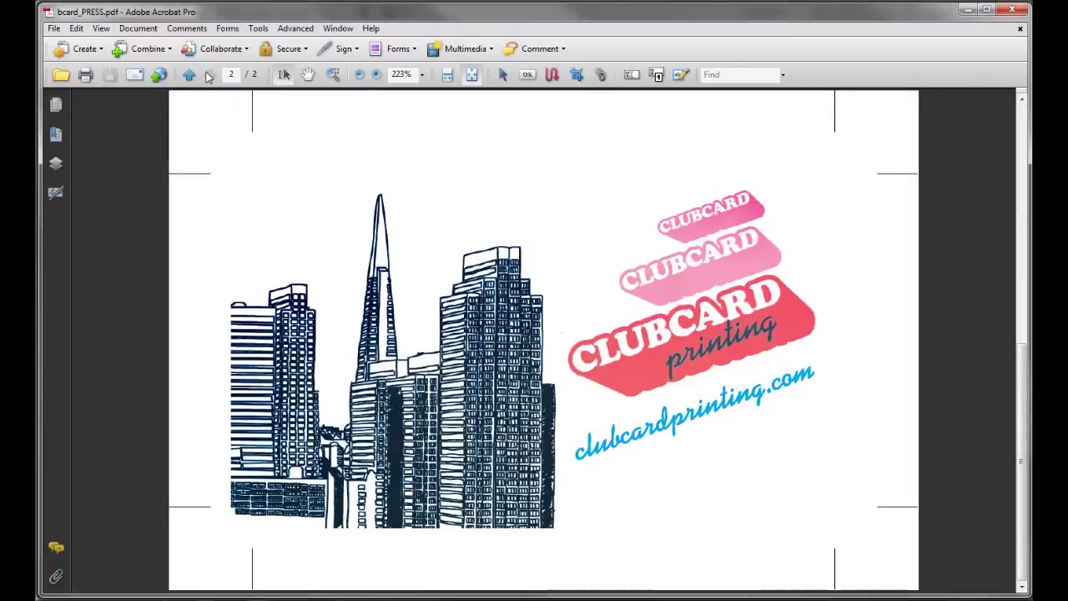
{"action": "left_click", "coordinate": [191, 76]}
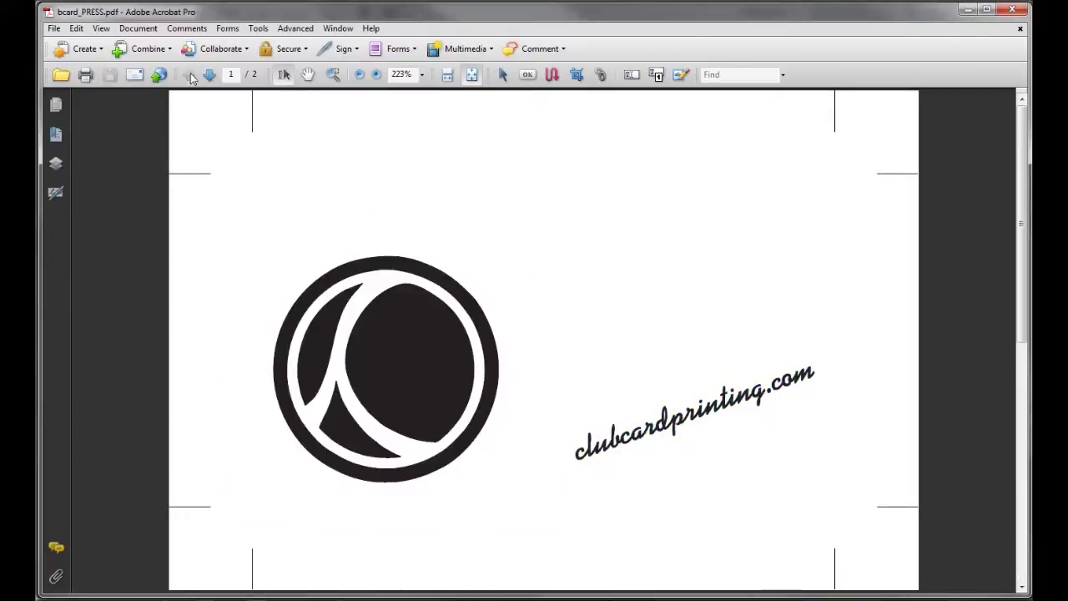